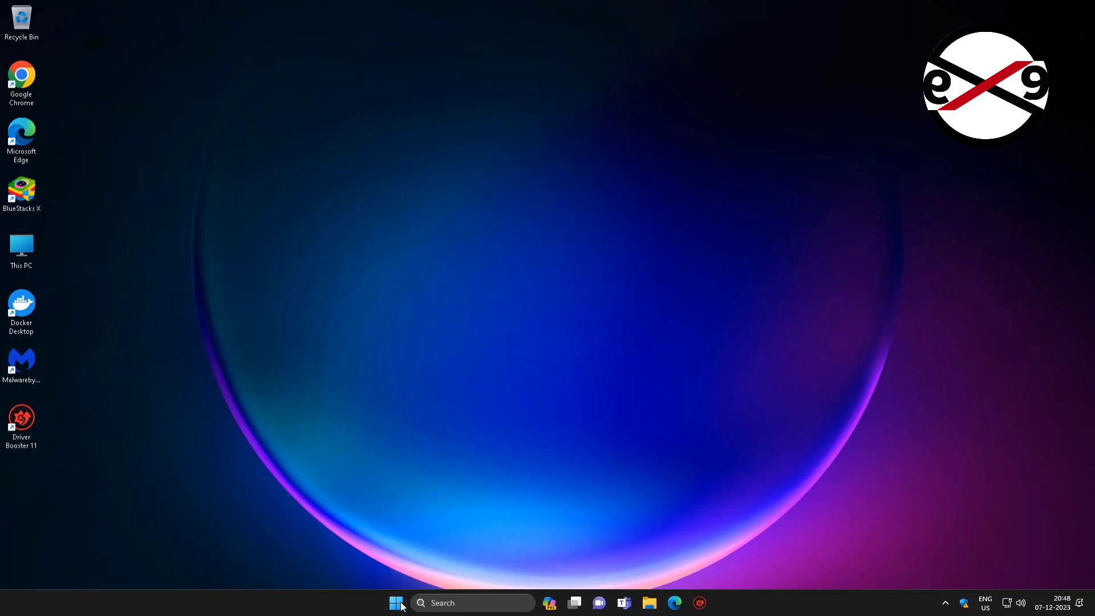
Open Disk Management, check the type of Disk 1, and minimize the window.
left_click(395, 391)
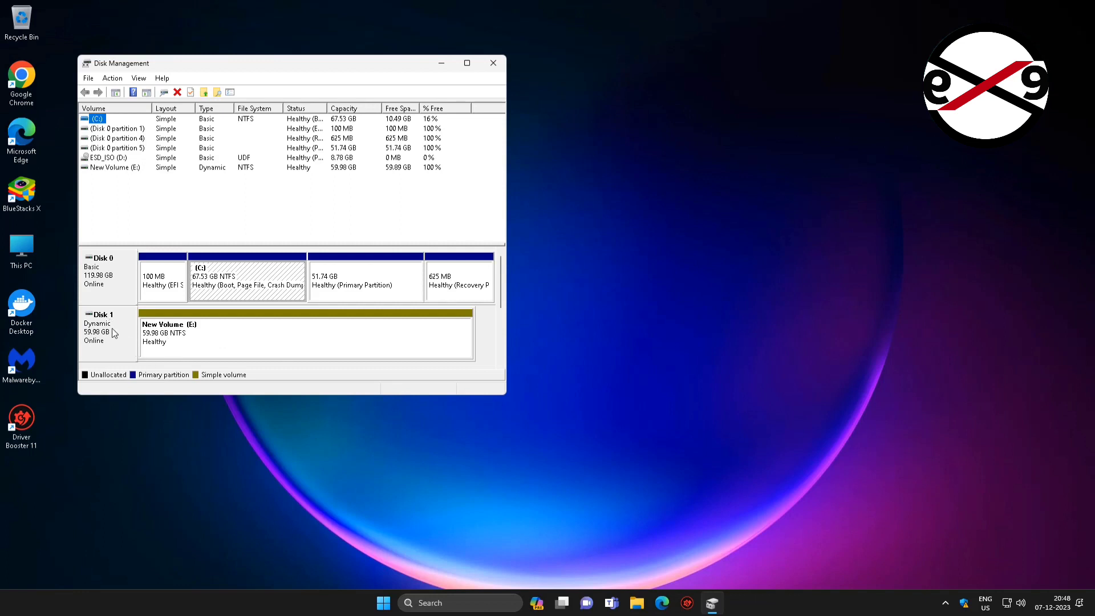
left_click(114, 334)
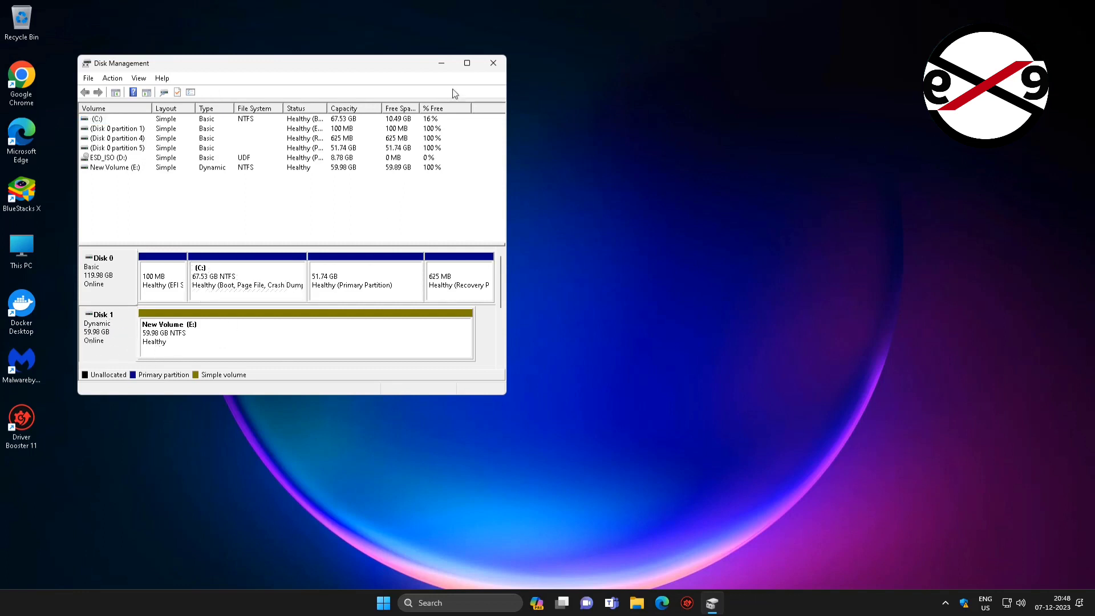
left_click(445, 62)
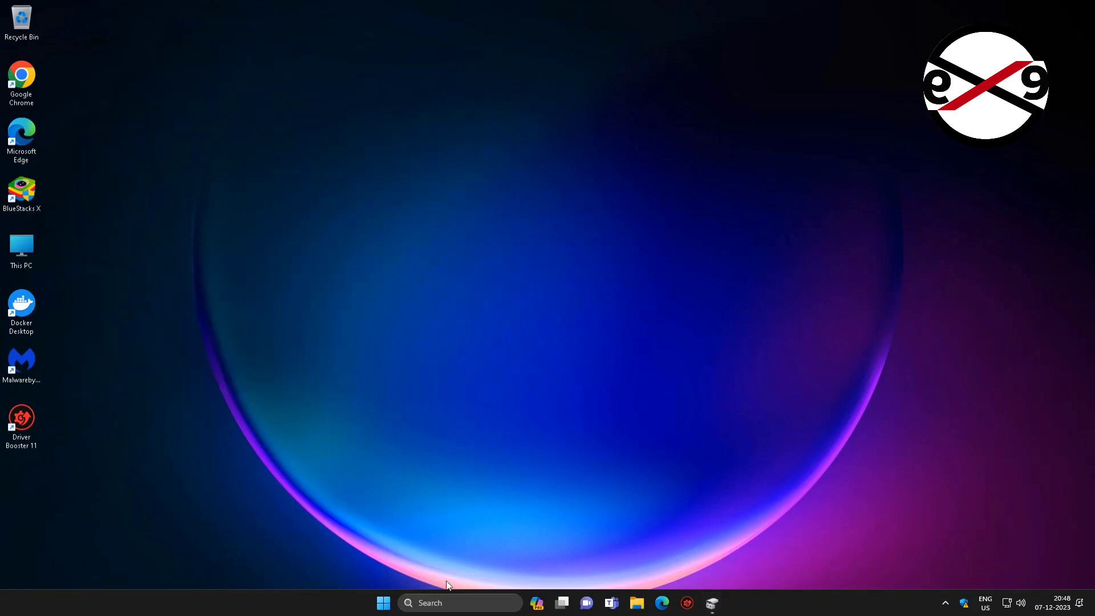
Search Windows for cmd and open Command Prompt as administrator, moving its window toward the middle of the desktop.
left_click(476, 604)
type("control Panel")
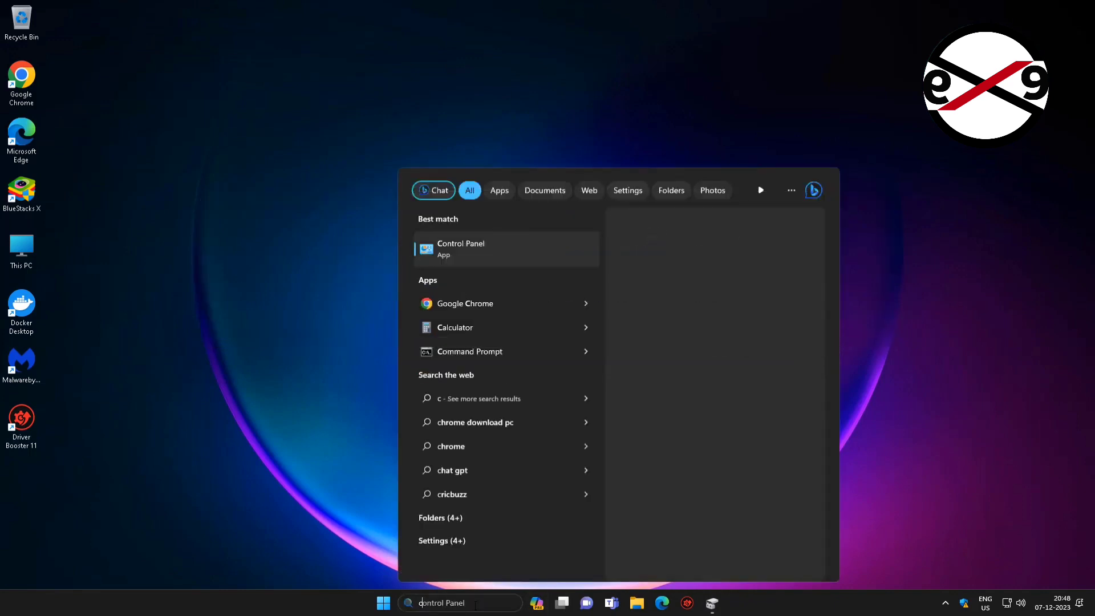
type("md")
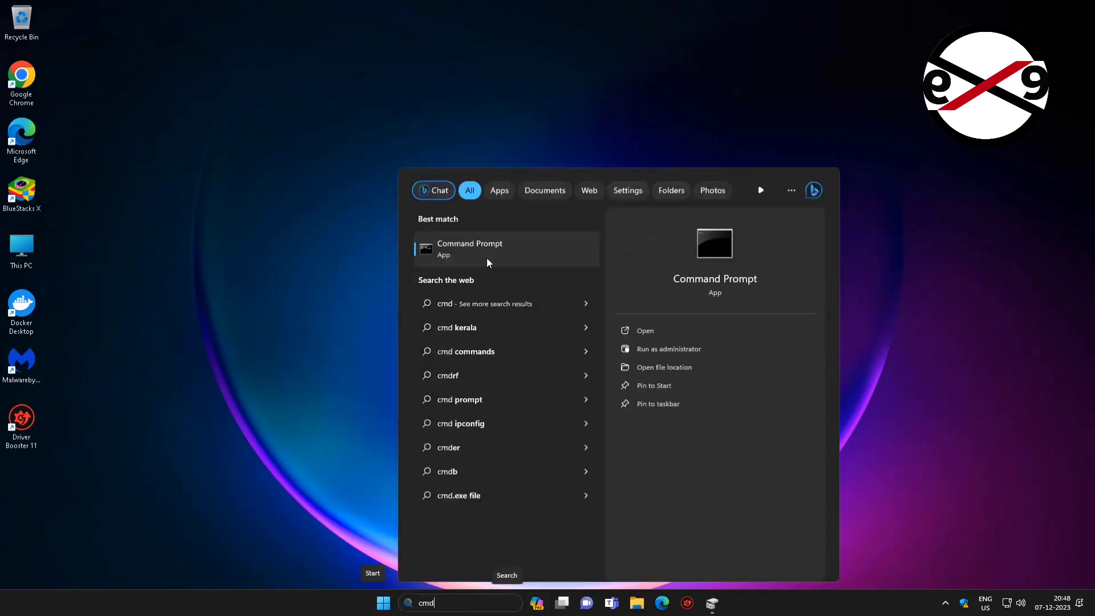
right_click(495, 234)
left_click(549, 238)
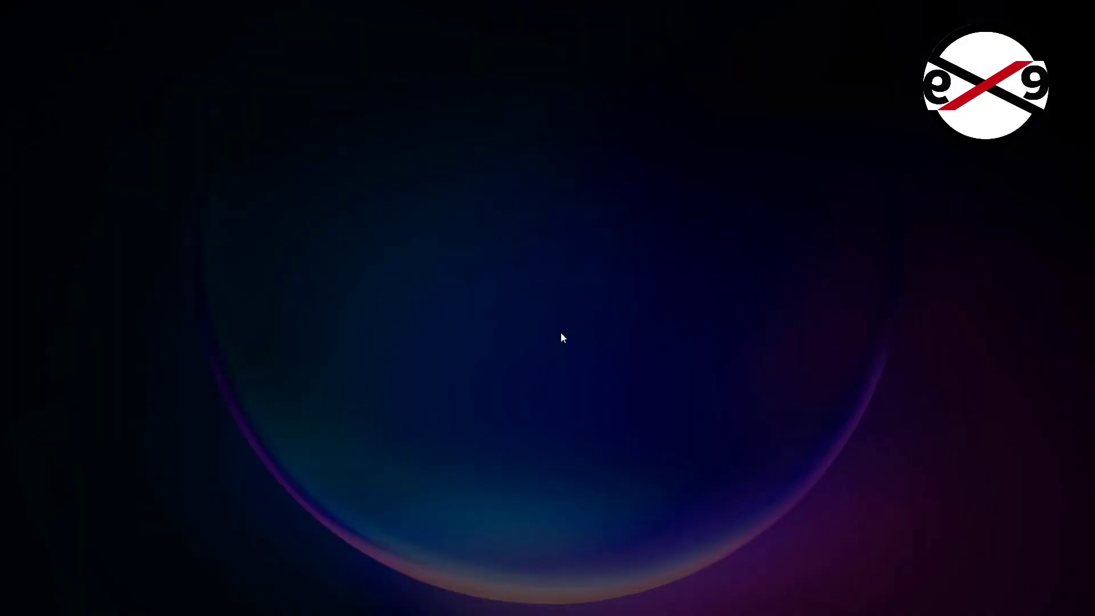
left_click(510, 398)
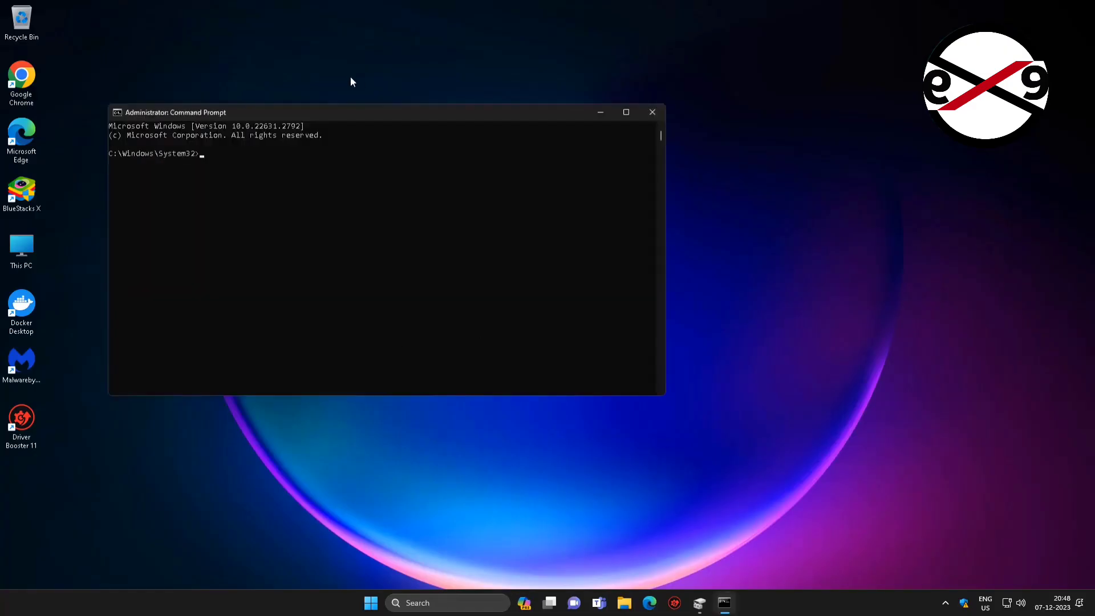
left_click_drag(353, 108, 490, 122)
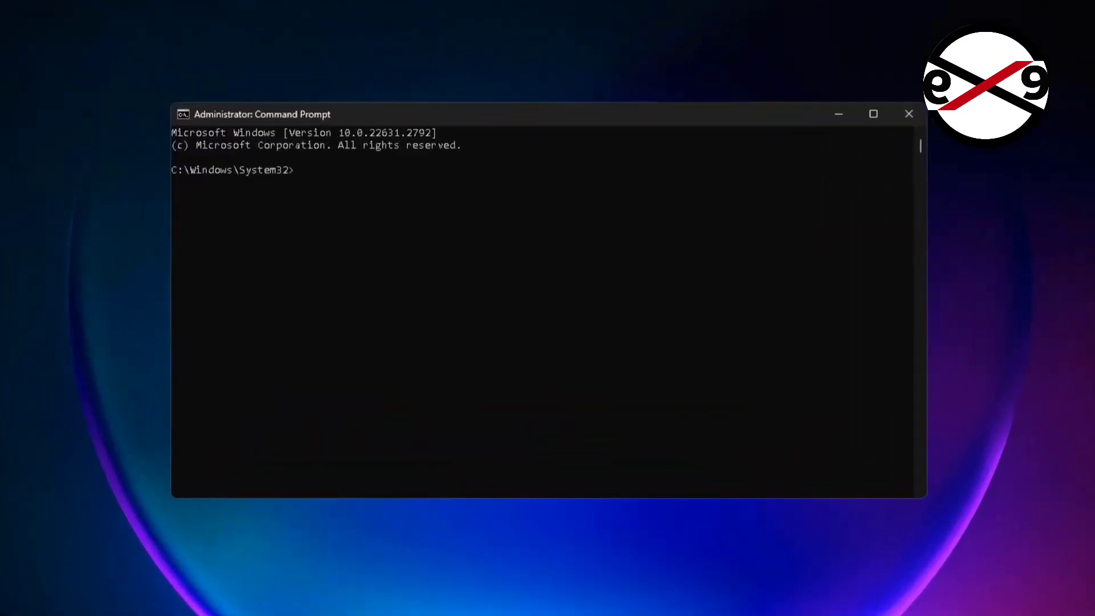
Start diskpart, run list disk, and check the Dyn marker in the Disk 1 row.
type("diskpart")
key("Return")
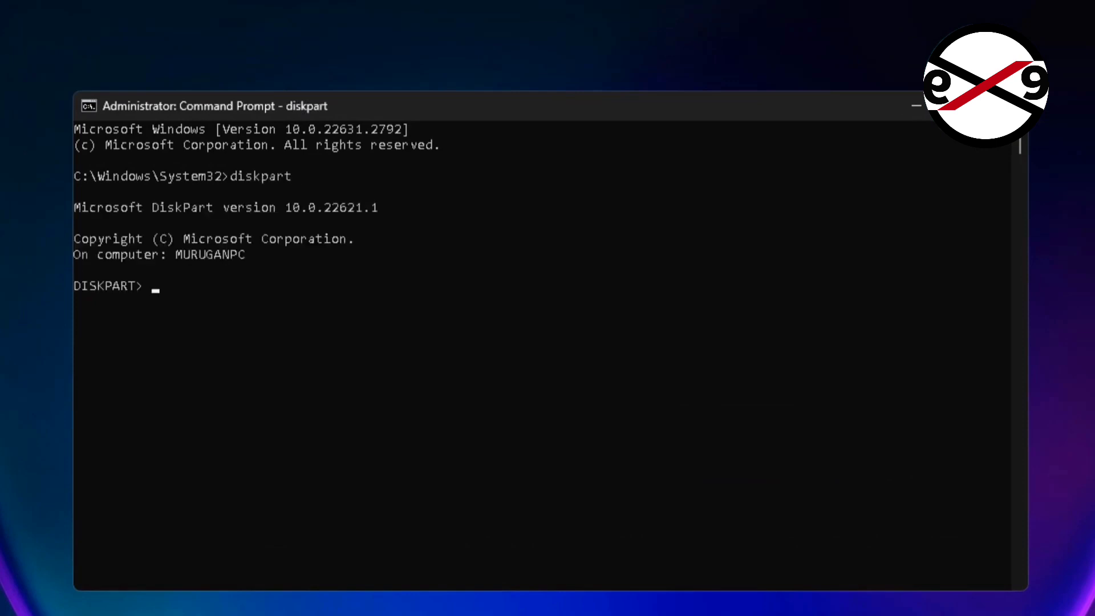
type("list disk")
key("Return")
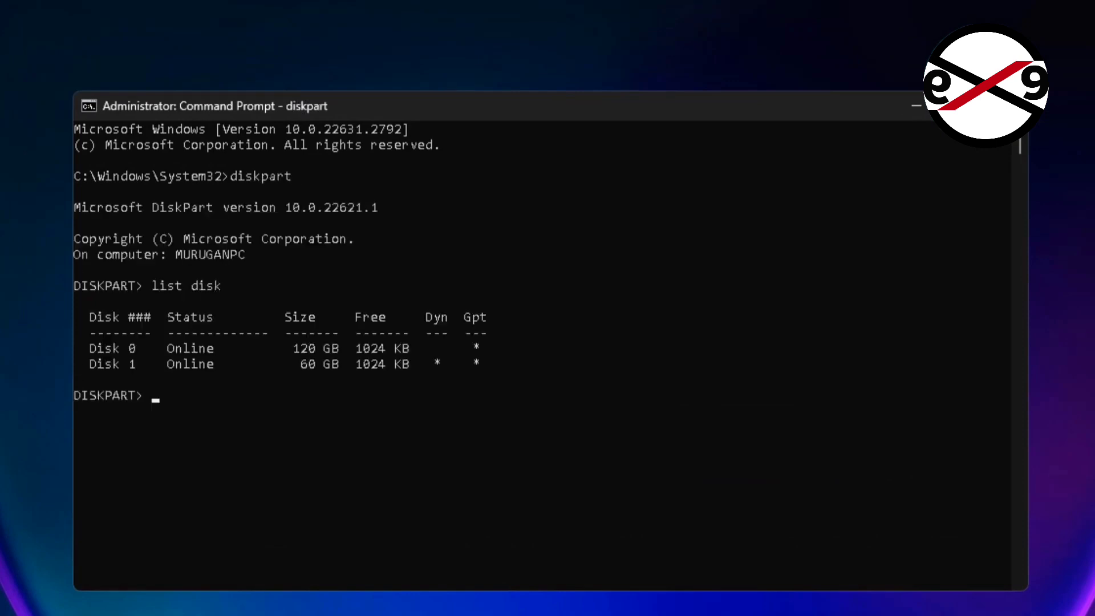
left_click(444, 365)
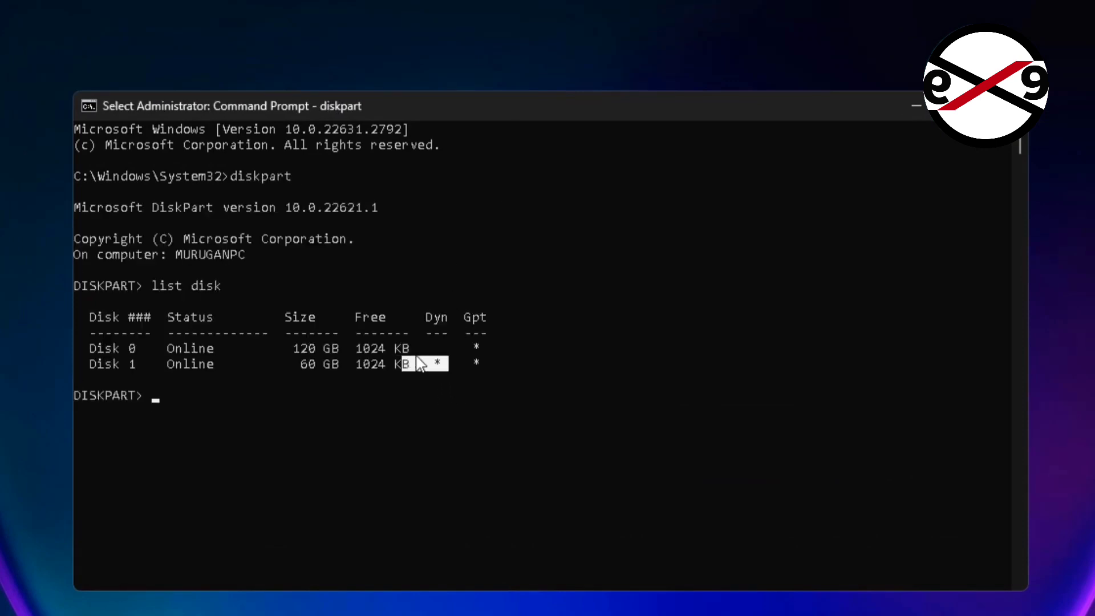
left_click_drag(438, 363, 437, 365)
Run select disk 1 and show its properties and volumes with detail disk.
type("select ")
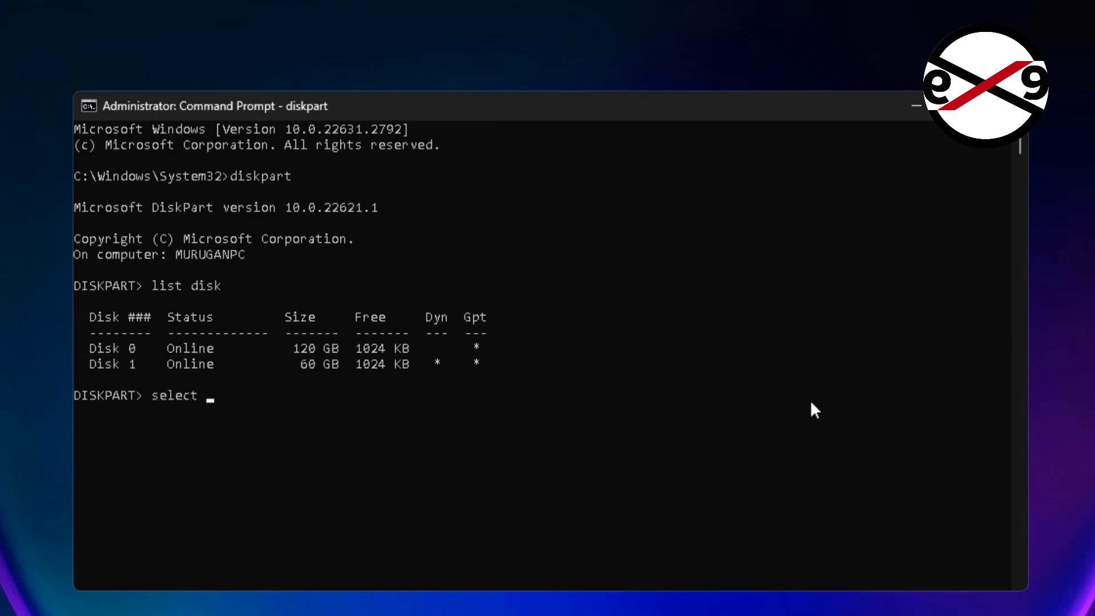
type("disk 1")
key("Return")
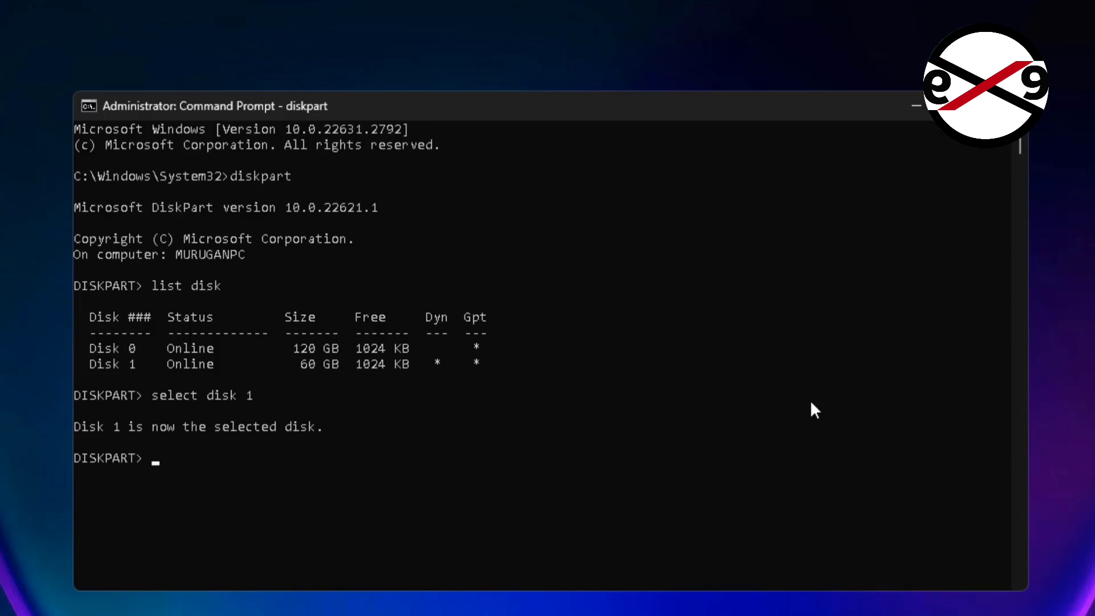
type("detail disk")
key("Return")
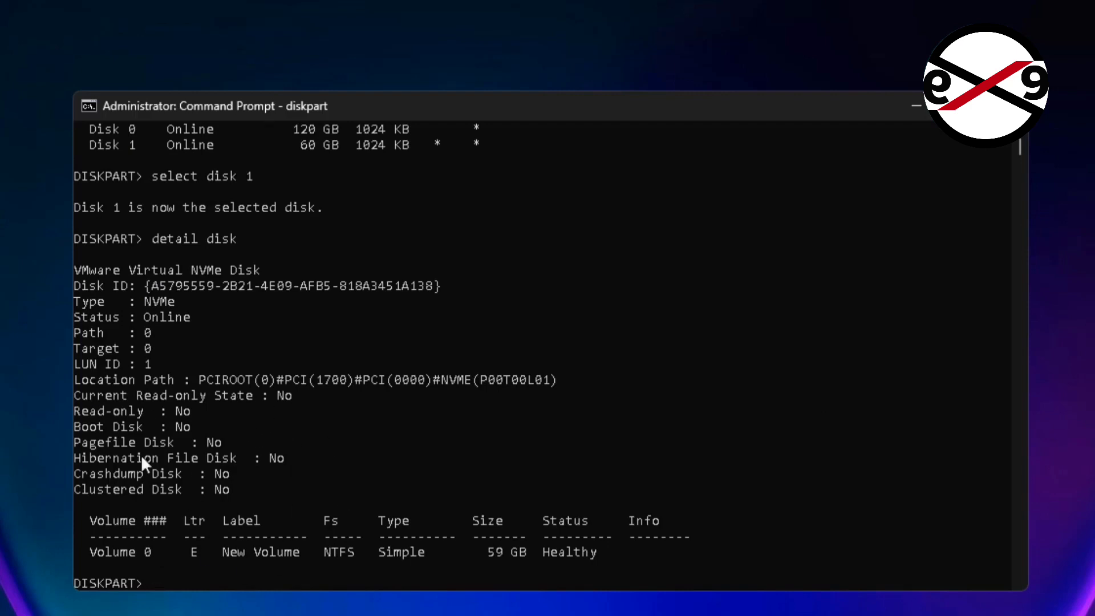
Select volume 0 on Disk 1 and delete it with delete volume.
type("select volume 0")
key("Return")
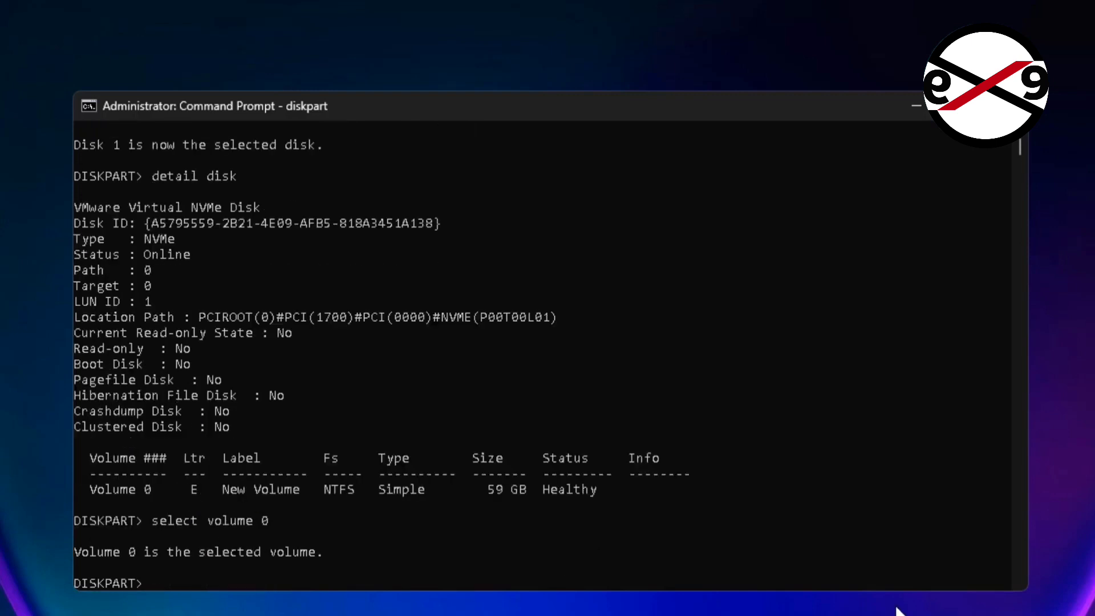
type("delete volume")
key("Return")
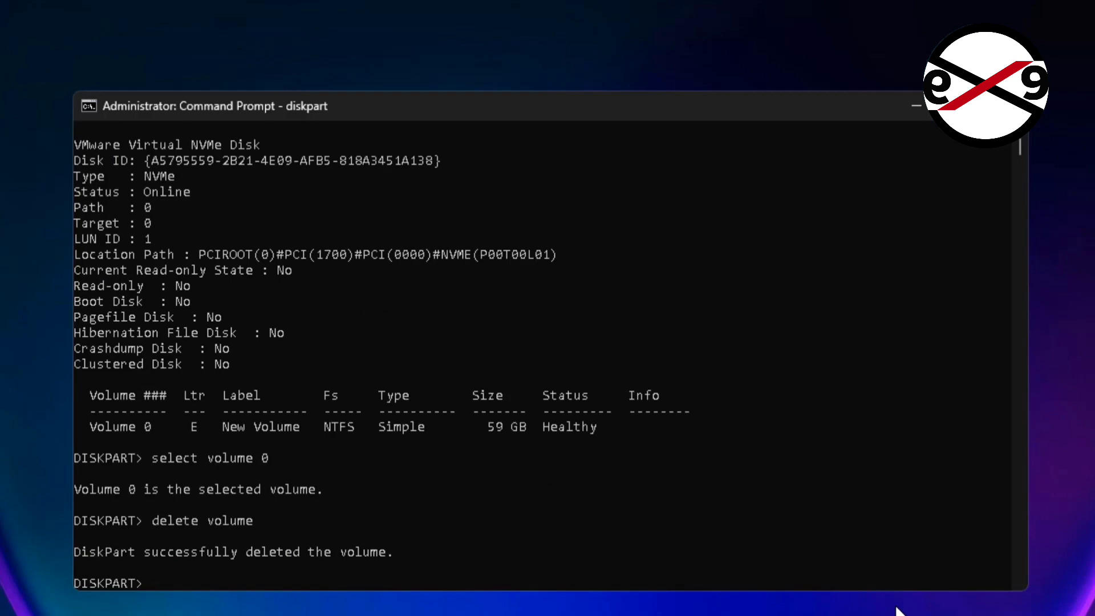
Select disk 1 again and convert it to a basic disk with convert basic.
type("elect disk 1")
key("Return")
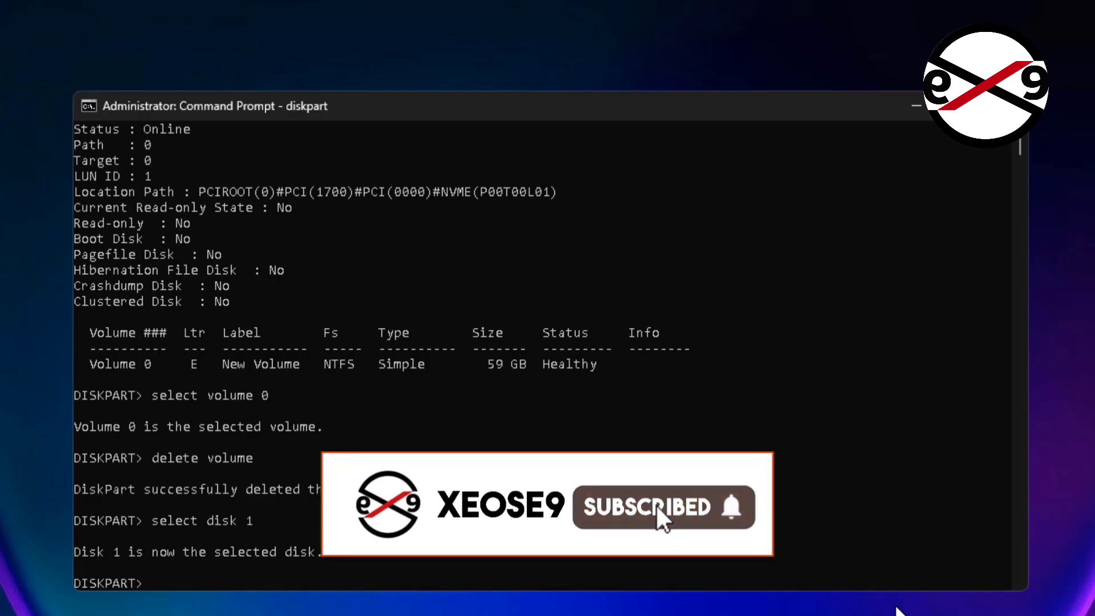
type("c")
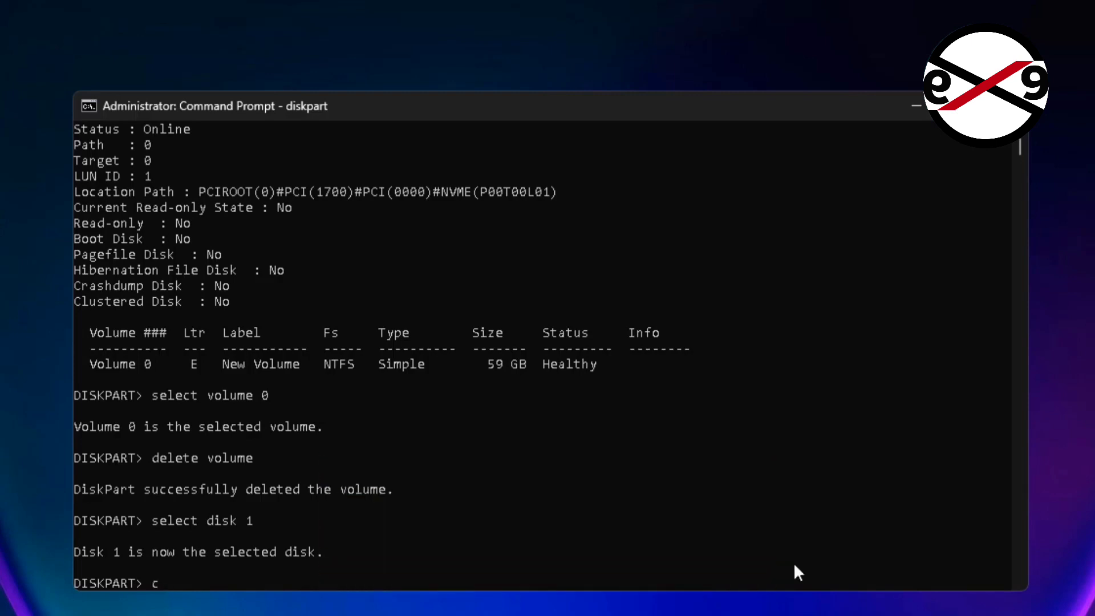
type("onvert ba")
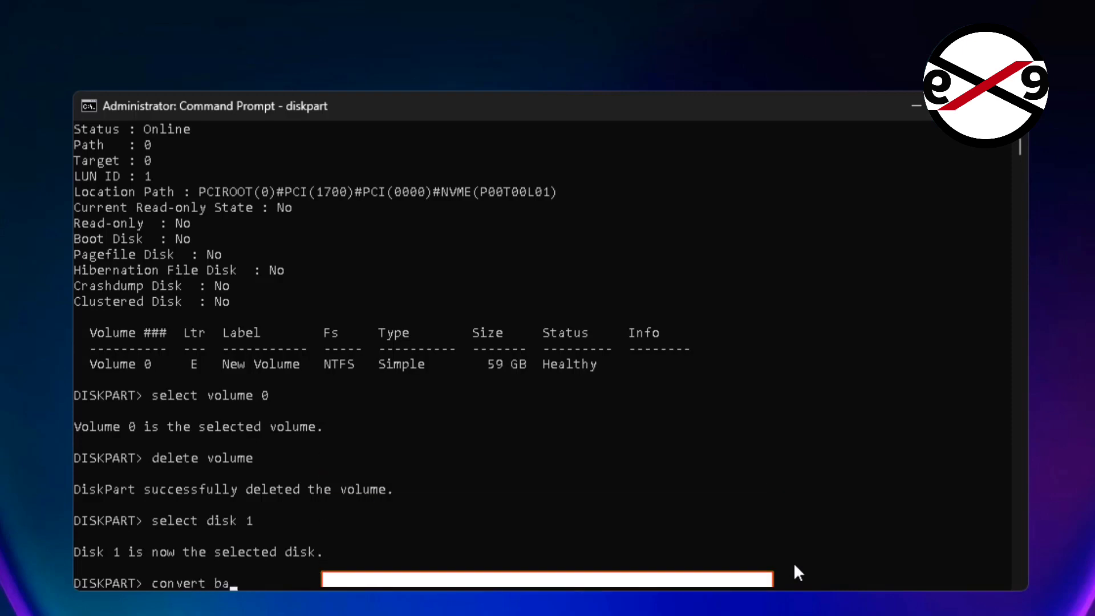
type("sic")
key("Return")
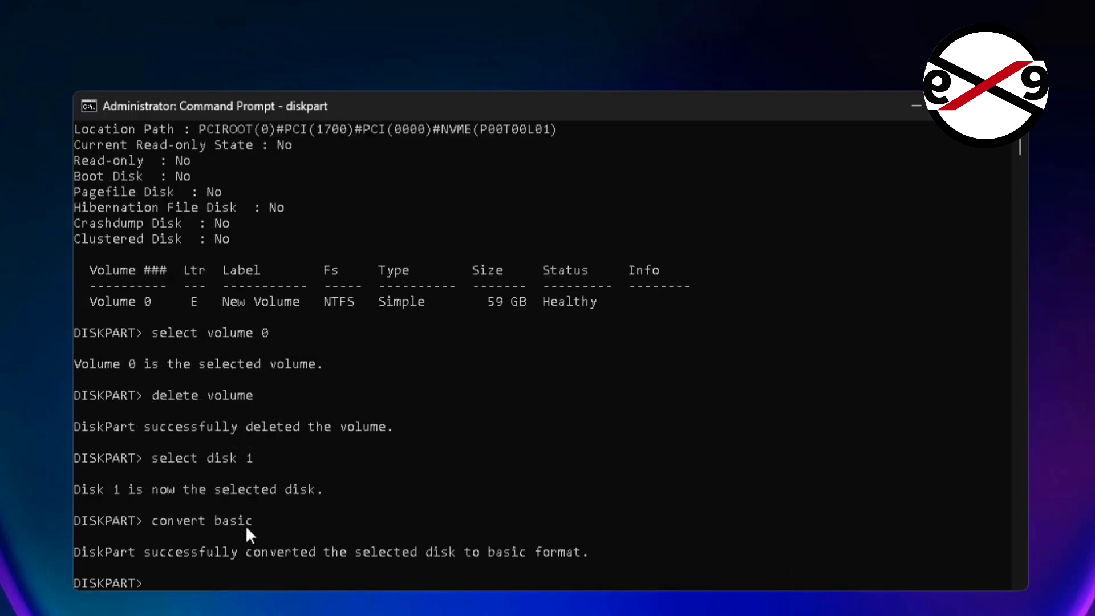
Exit DiskPart and close the Command Prompt session with exit.
type("exit")
key("Return")
type("exit")
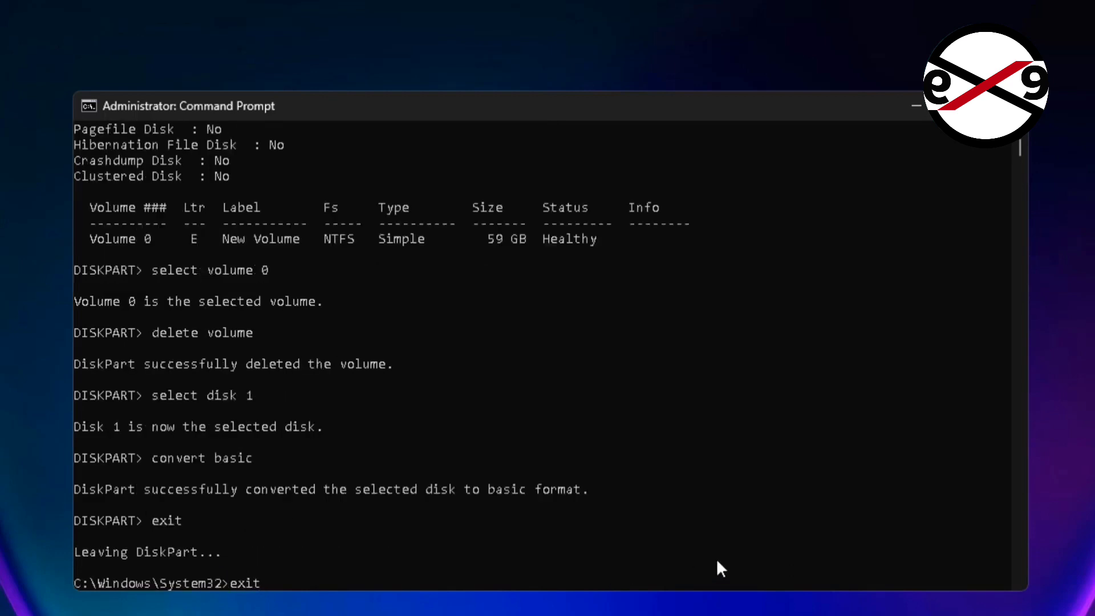
key("Return")
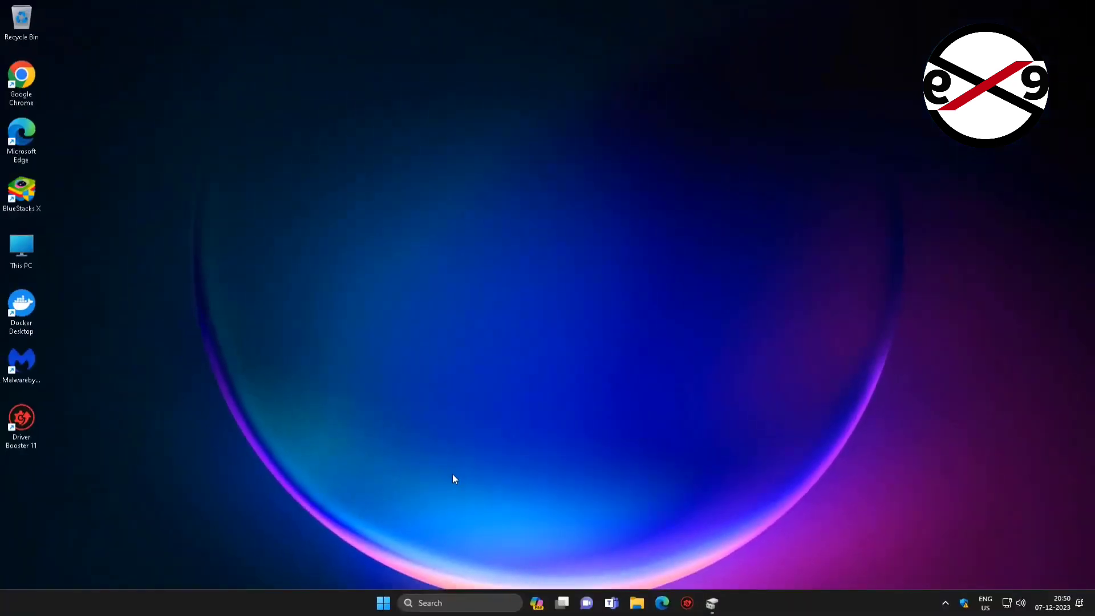
In Disk Management, create a quick-formatted NTFS simple volume labelled New Volume in Disk 1's unallocated space, and close the window.
left_click(712, 603)
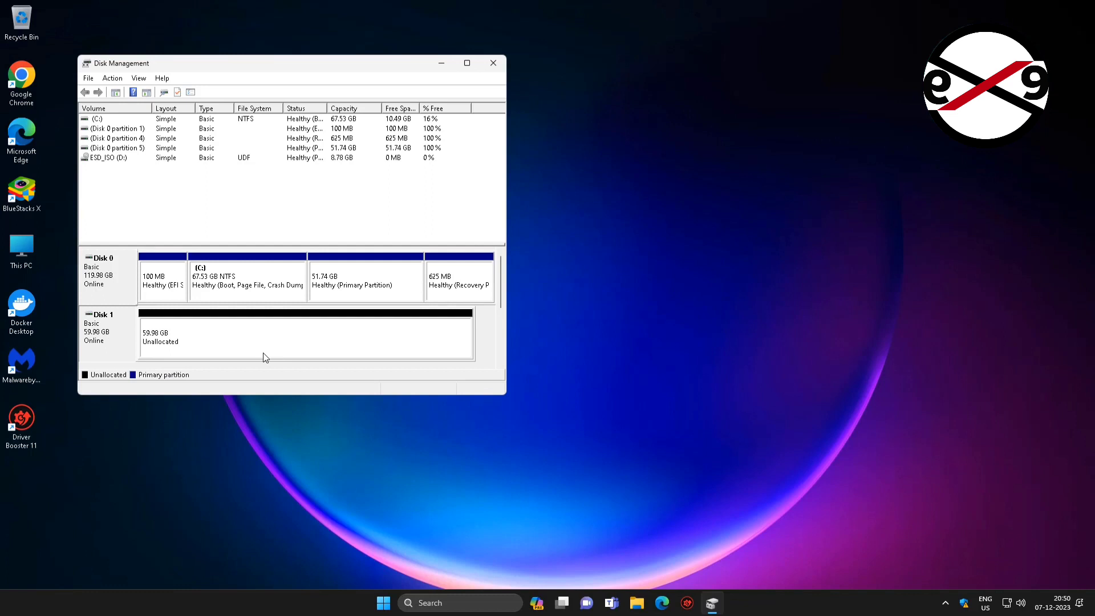
right_click(292, 342)
left_click(320, 347)
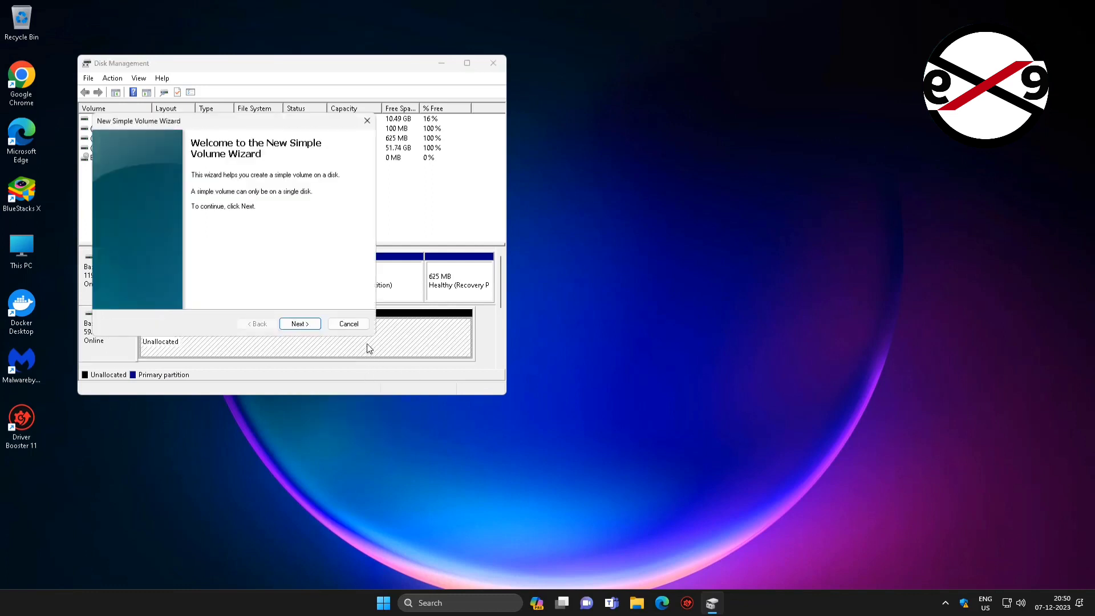
left_click(305, 325)
left_click(306, 325)
left_click(306, 325)
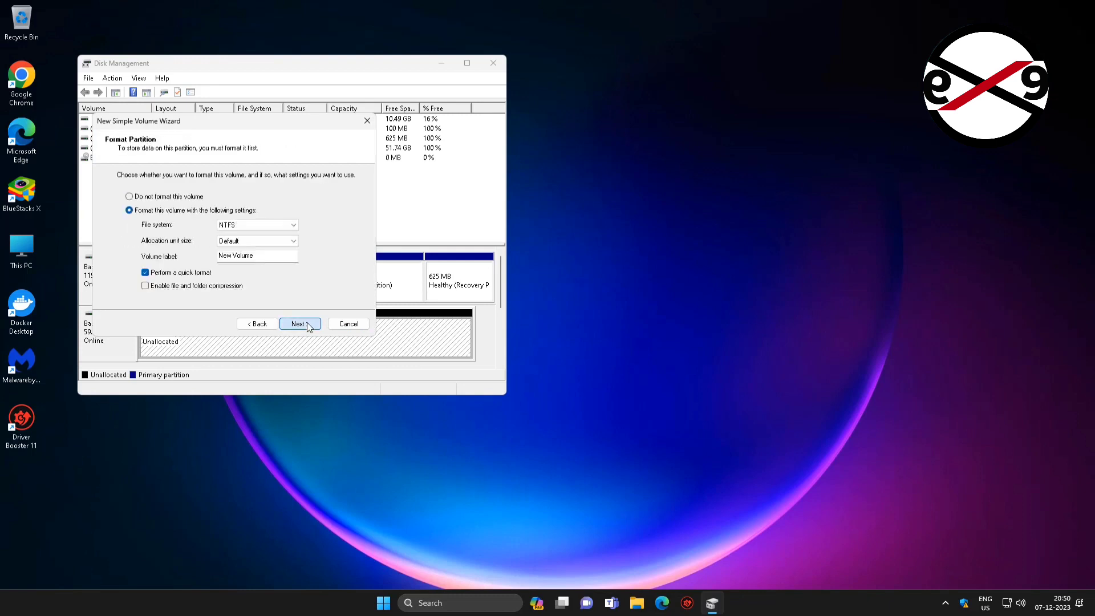
left_click(307, 326)
left_click(300, 324)
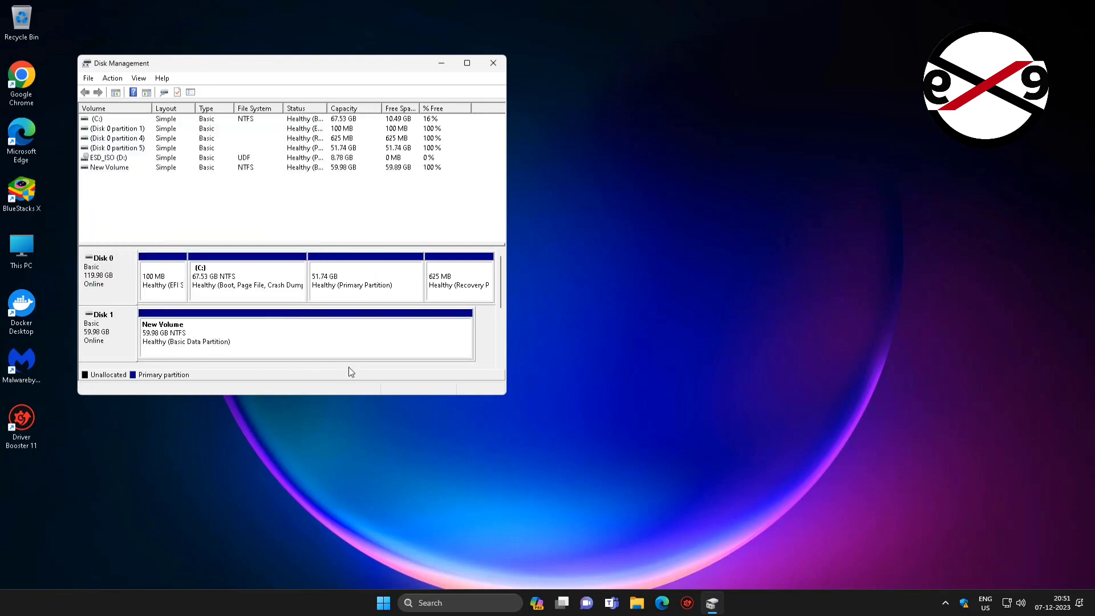
left_click(493, 63)
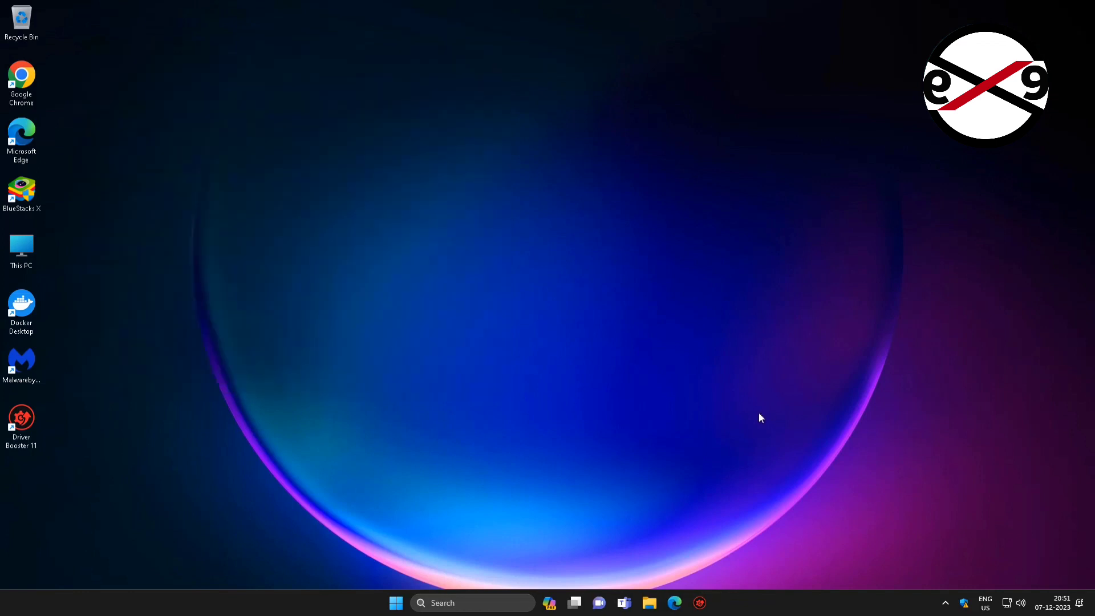
Reopen Disk Management to check whether Disk 1 is dynamic or basic, and minimize it.
right_click(393, 606)
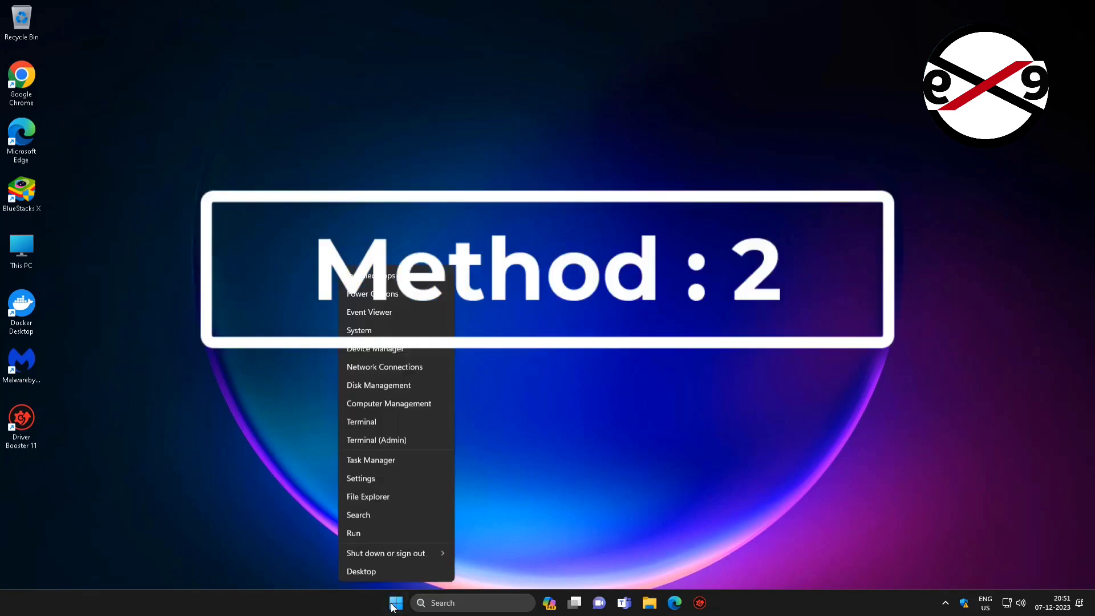
left_click(399, 383)
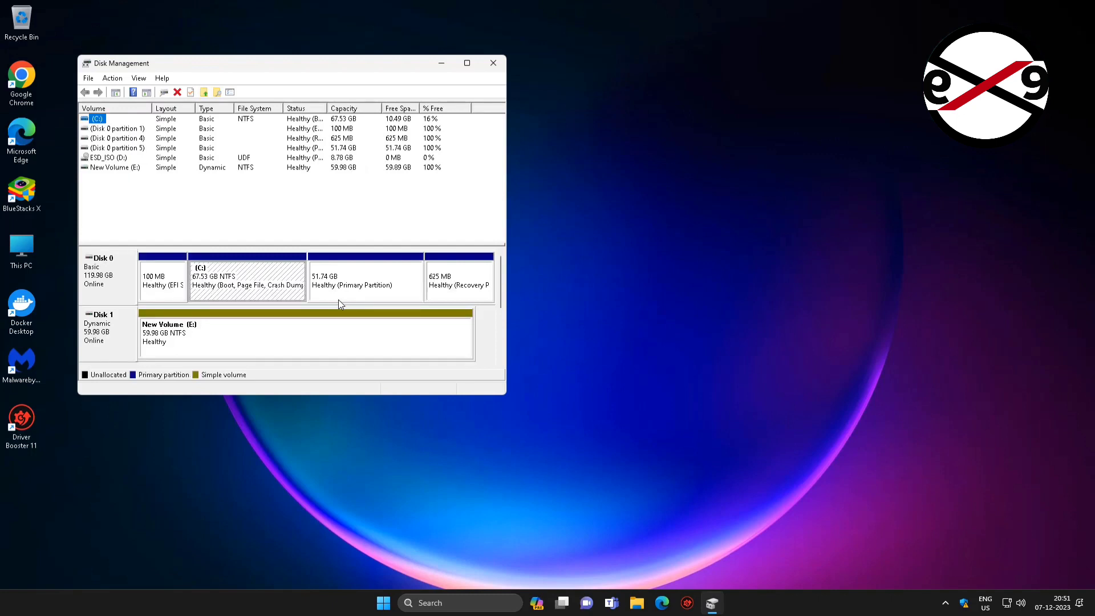
left_click(115, 347)
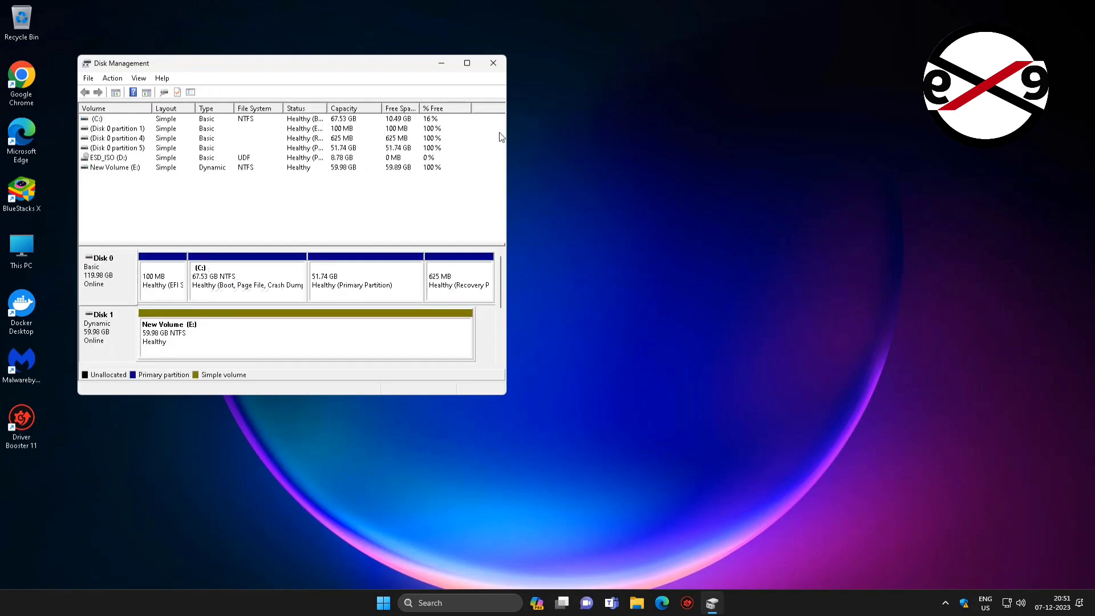
left_click(437, 62)
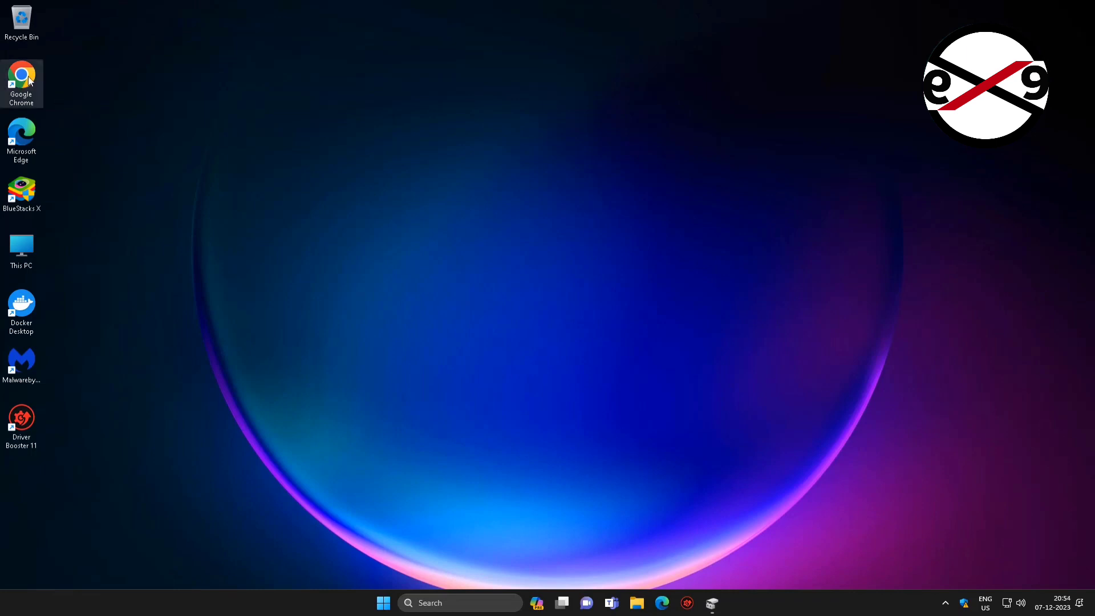
Open Google Chrome and search the web for "nibui partition".
double_click(29, 80)
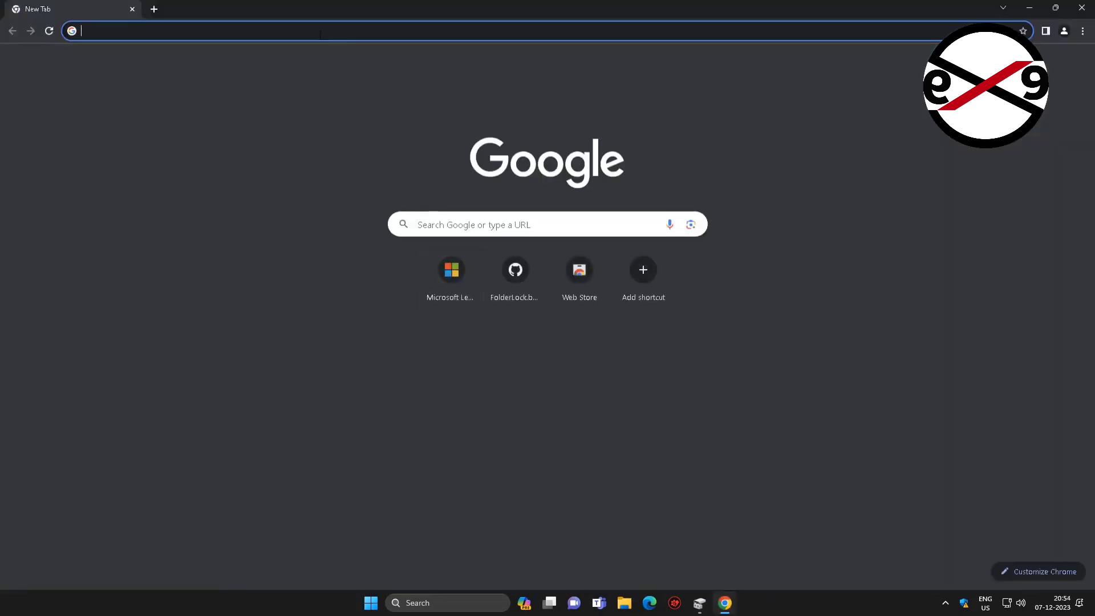
left_click(320, 35)
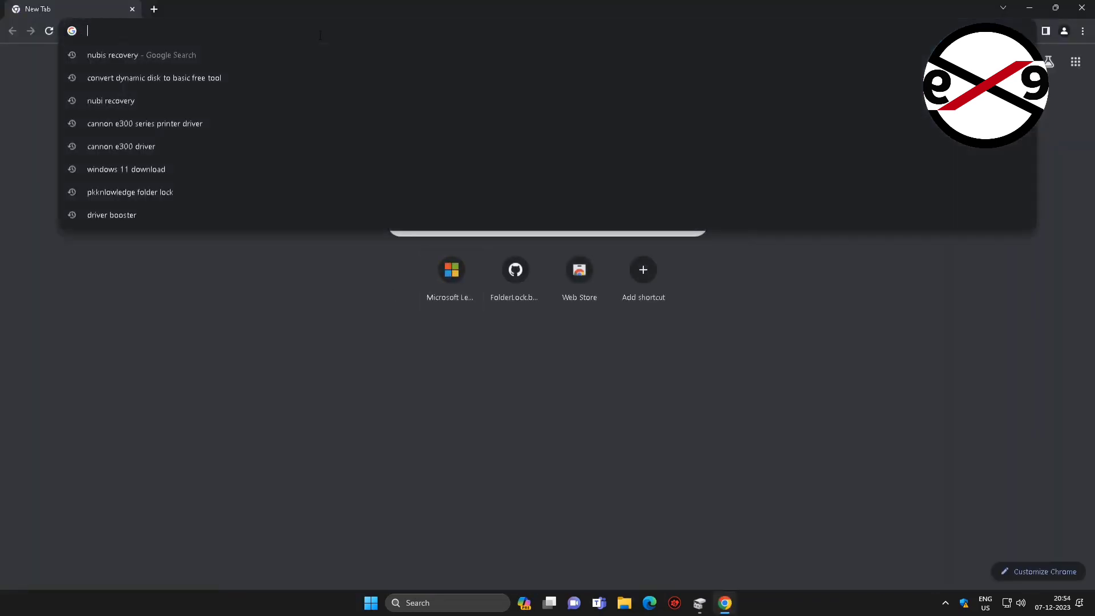
type("nibu")
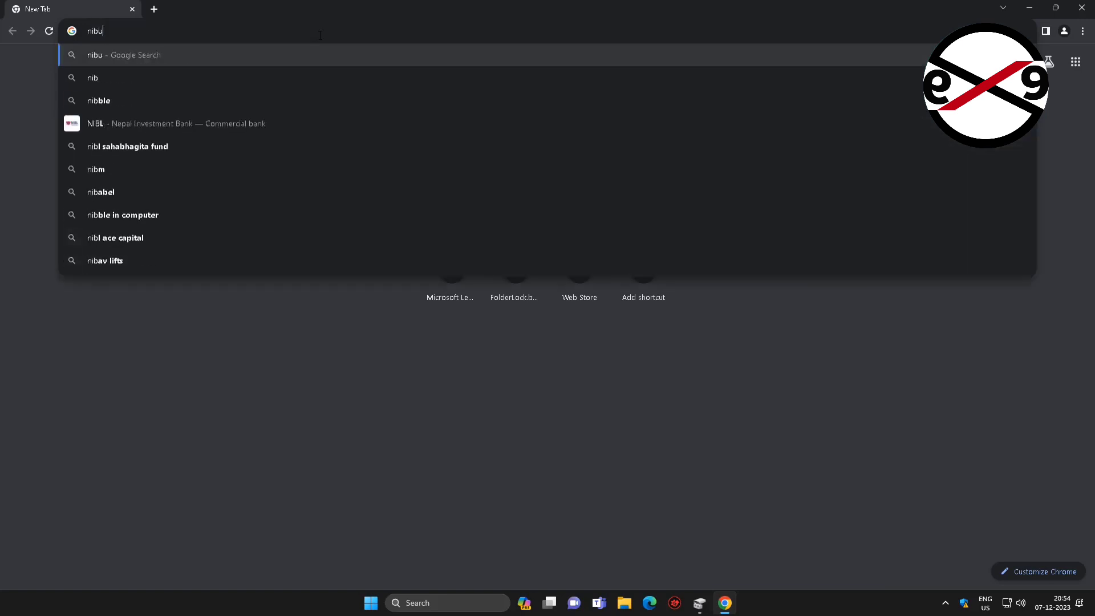
type("i")
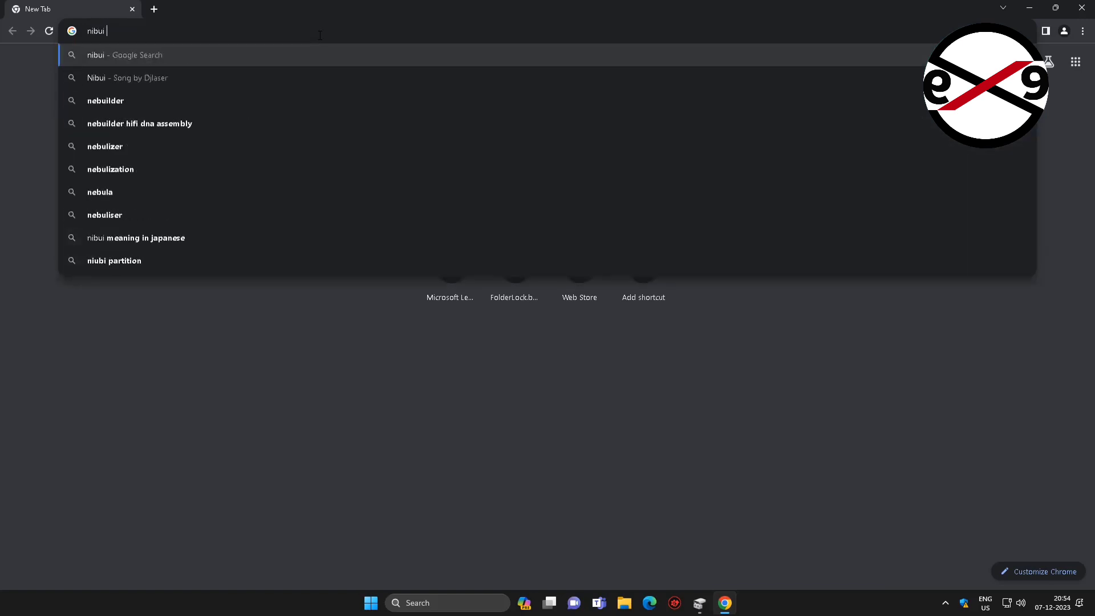
type(" partition")
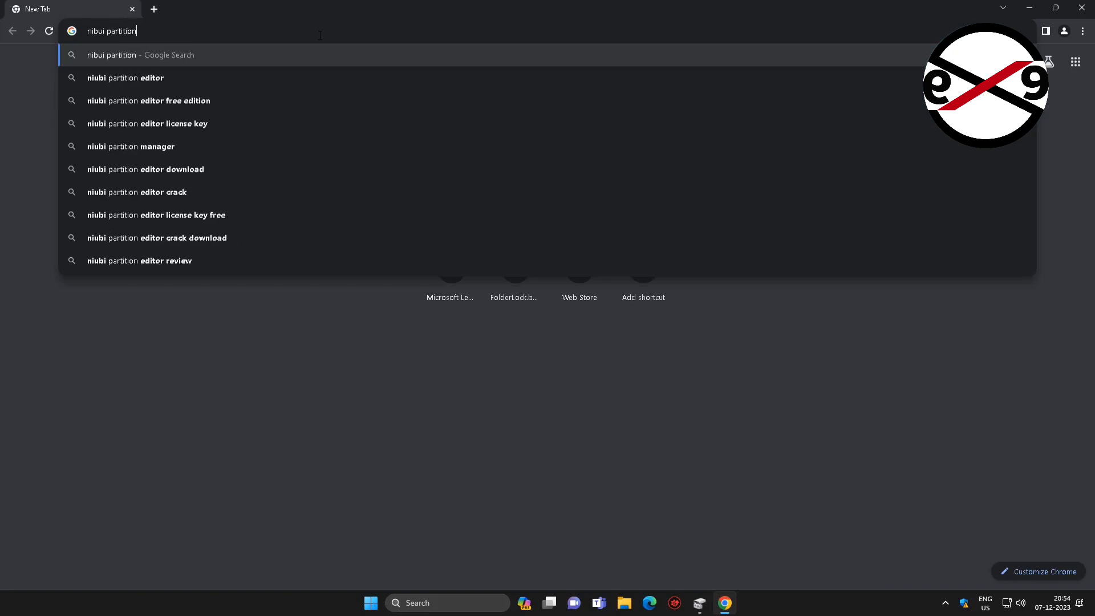
key("Return")
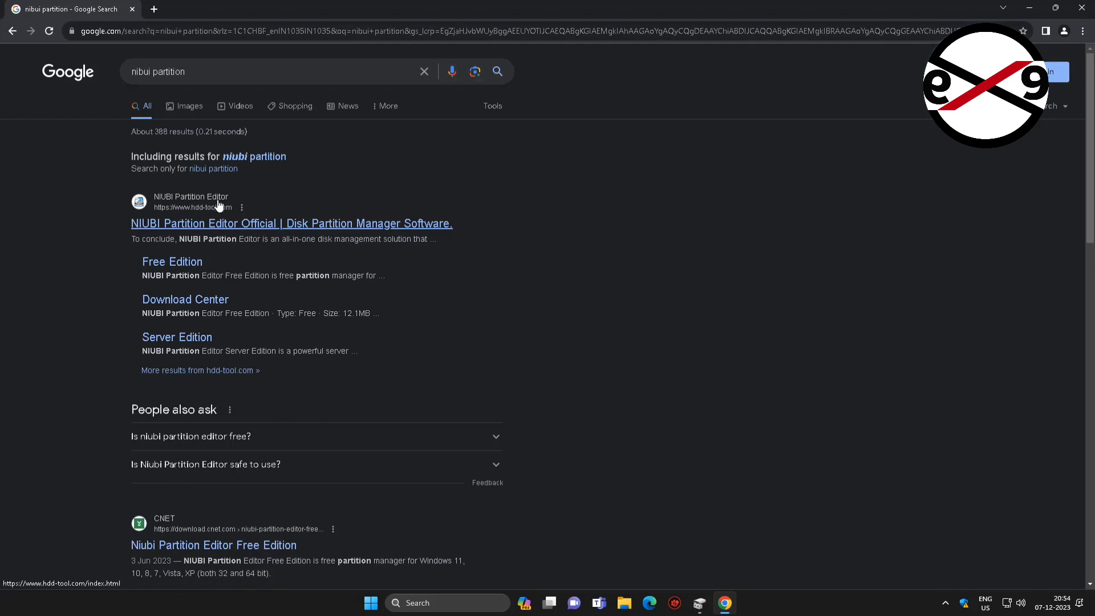
Open the official NIUBI Partition Editor website and download the installable Free Edition from its Download Center.
left_click(218, 230)
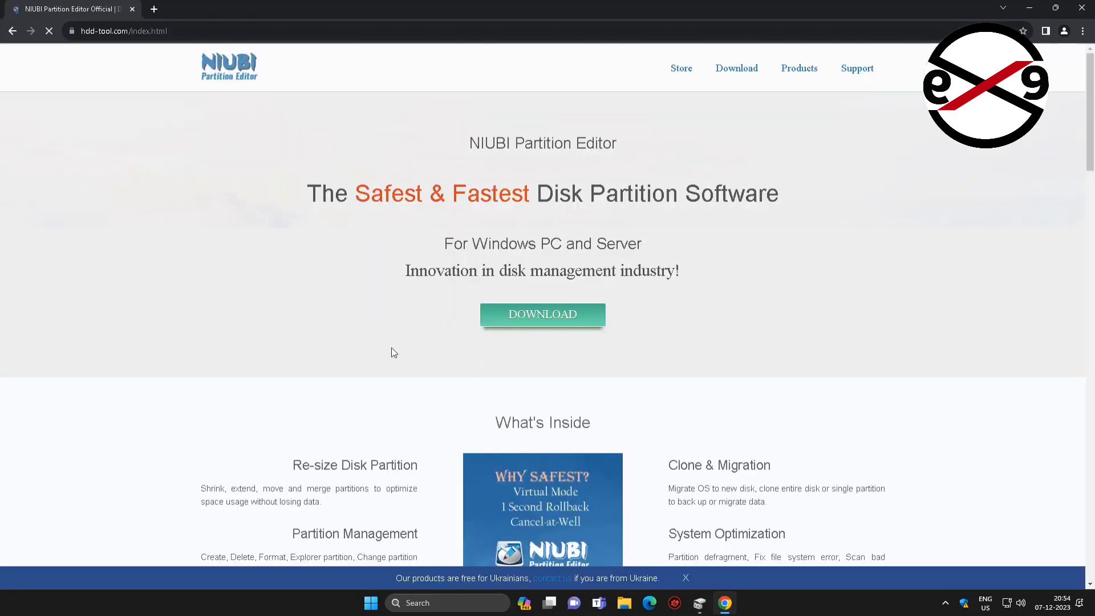
scroll(395, 362, "down", 4)
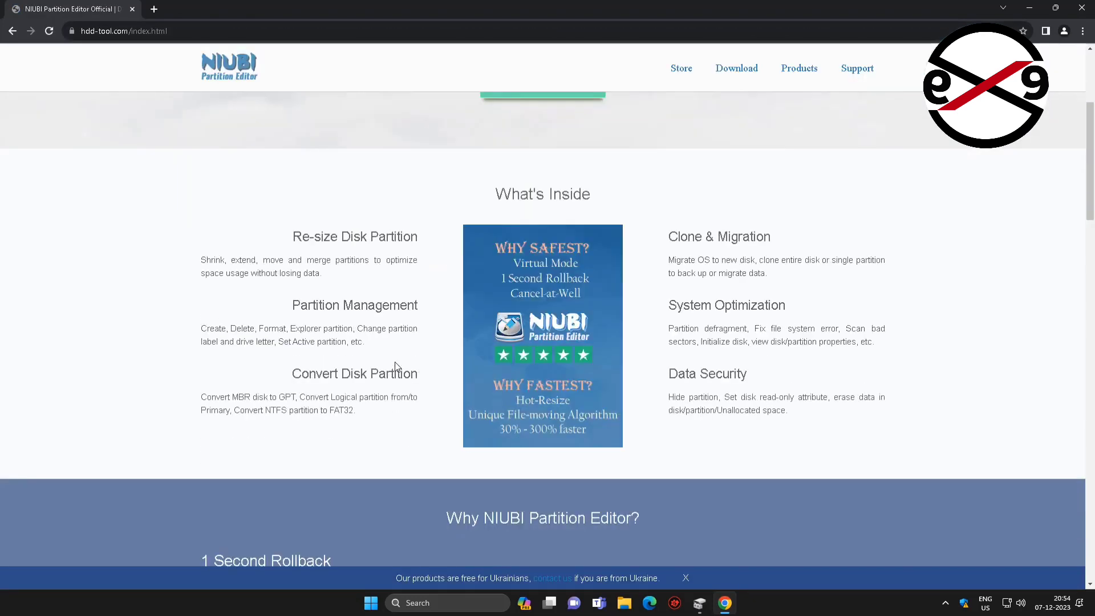
scroll(395, 362, "up", 4)
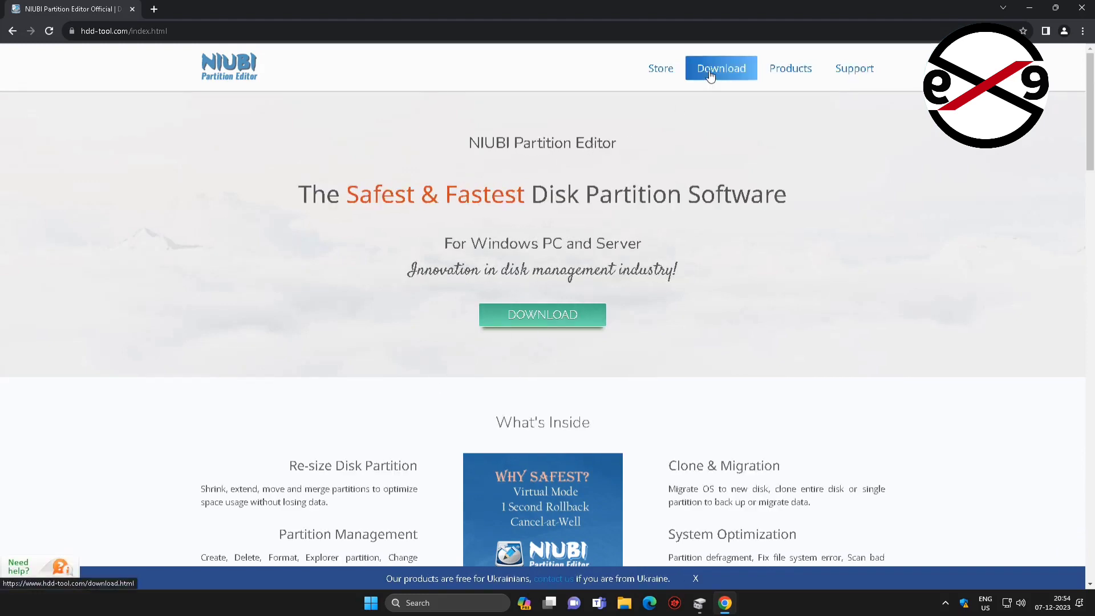
scroll(607, 357, "down", 2)
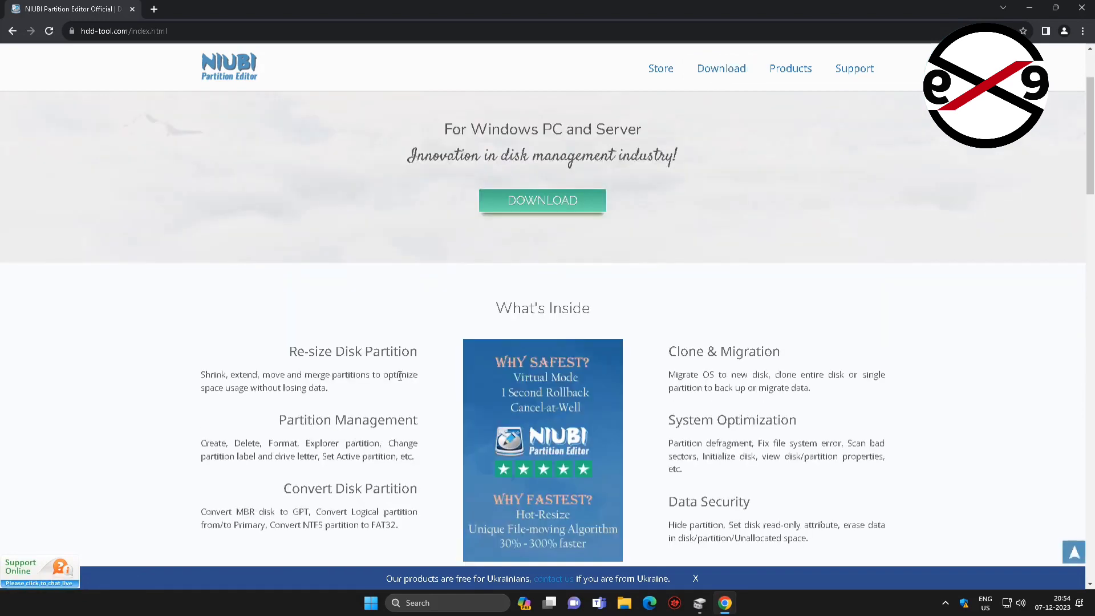
left_click(540, 206)
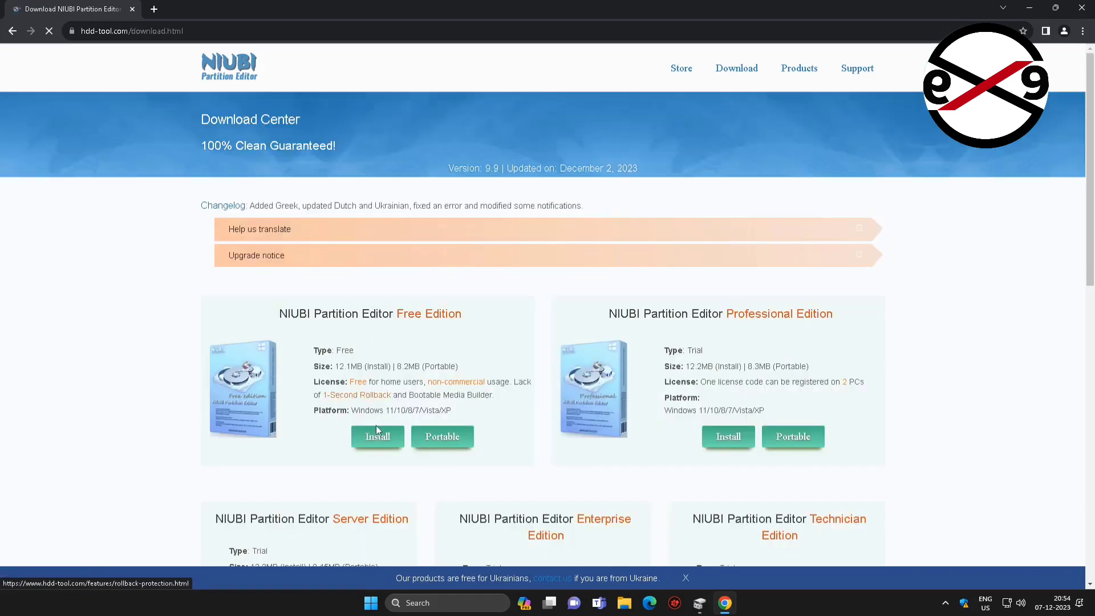
left_click(374, 438)
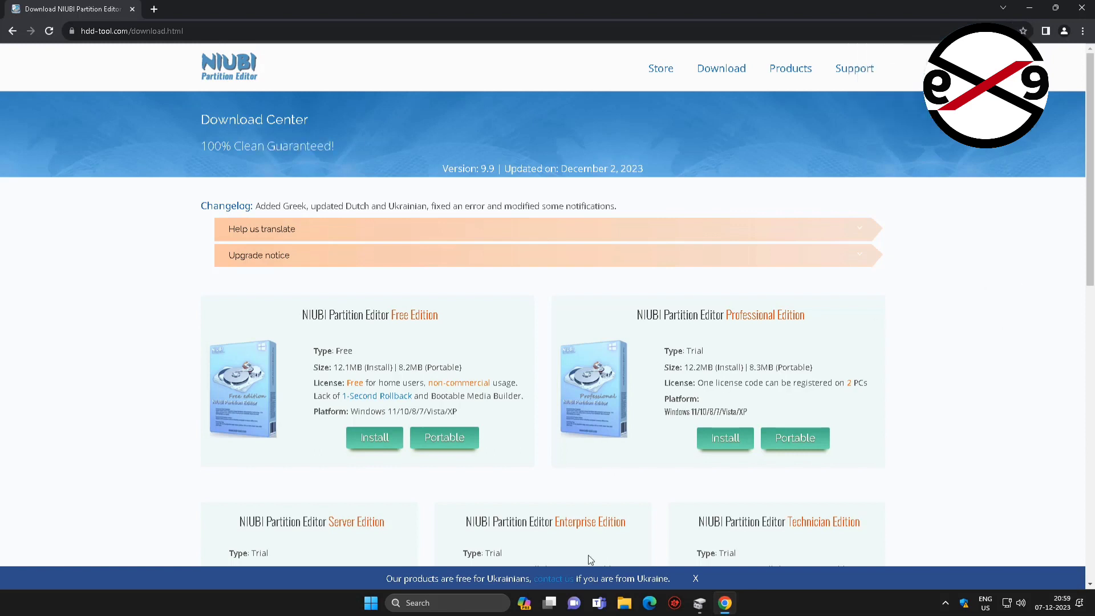
Run the NPE_free installer from the Downloads folder in File Explorer and allow it to make changes.
left_click(626, 606)
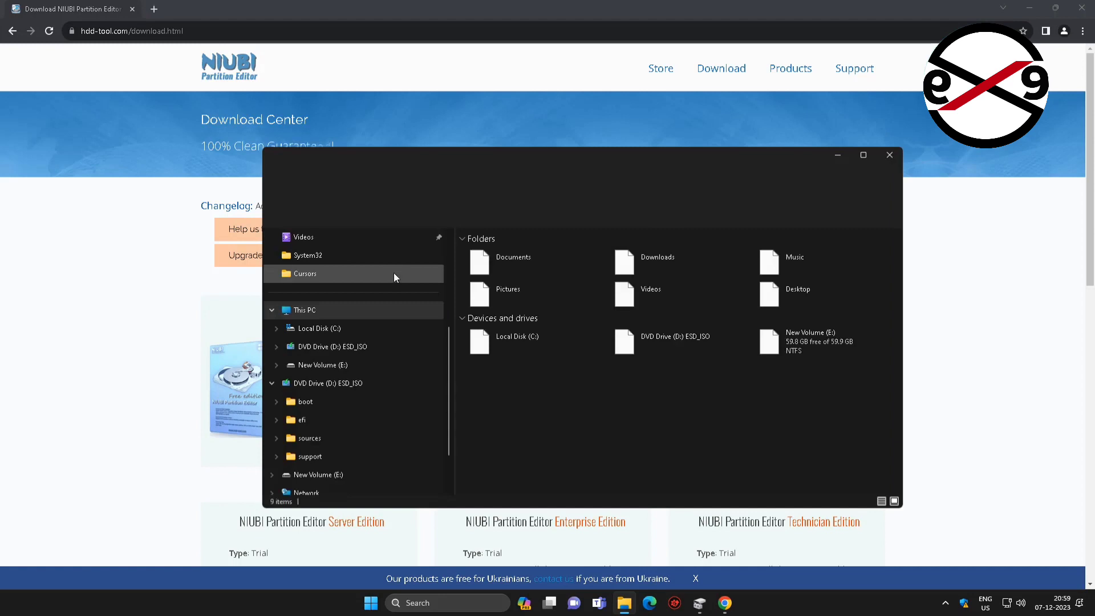
scroll(406, 334, "up", 3)
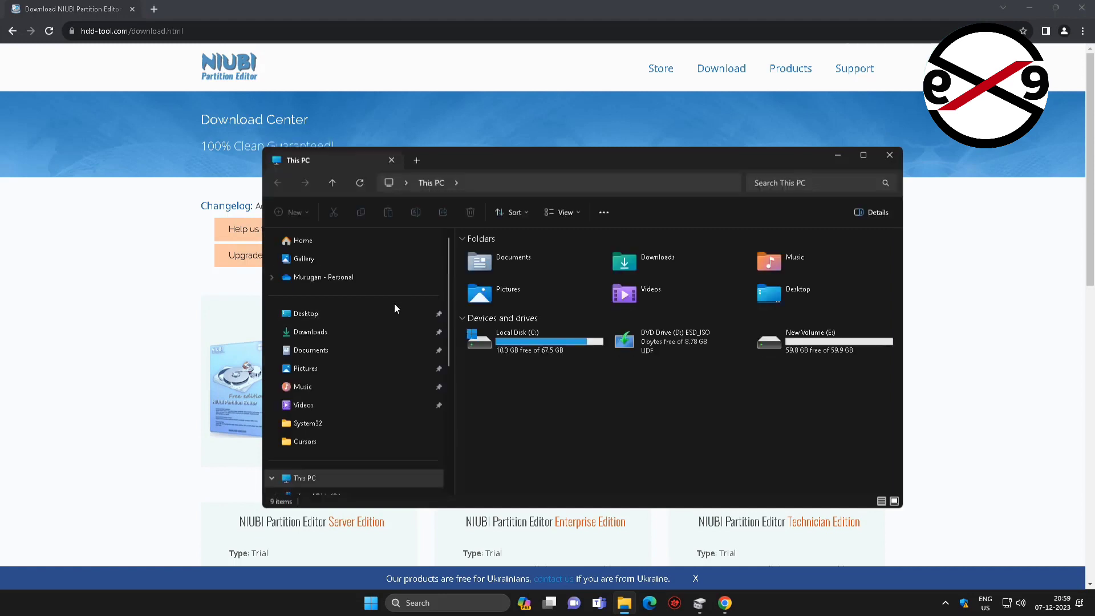
left_click(319, 333)
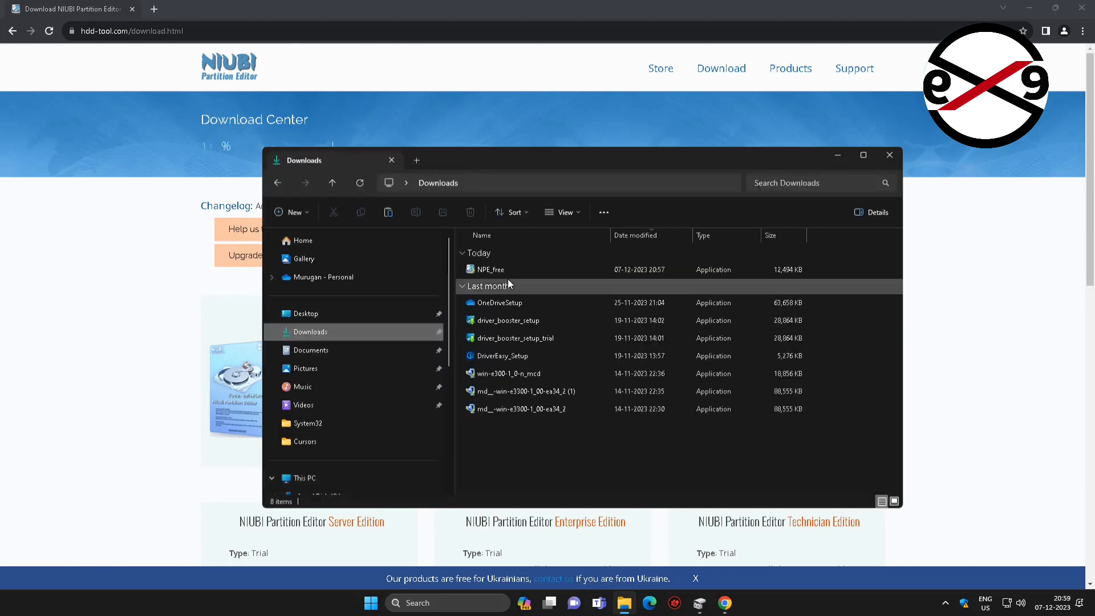
left_click(490, 268)
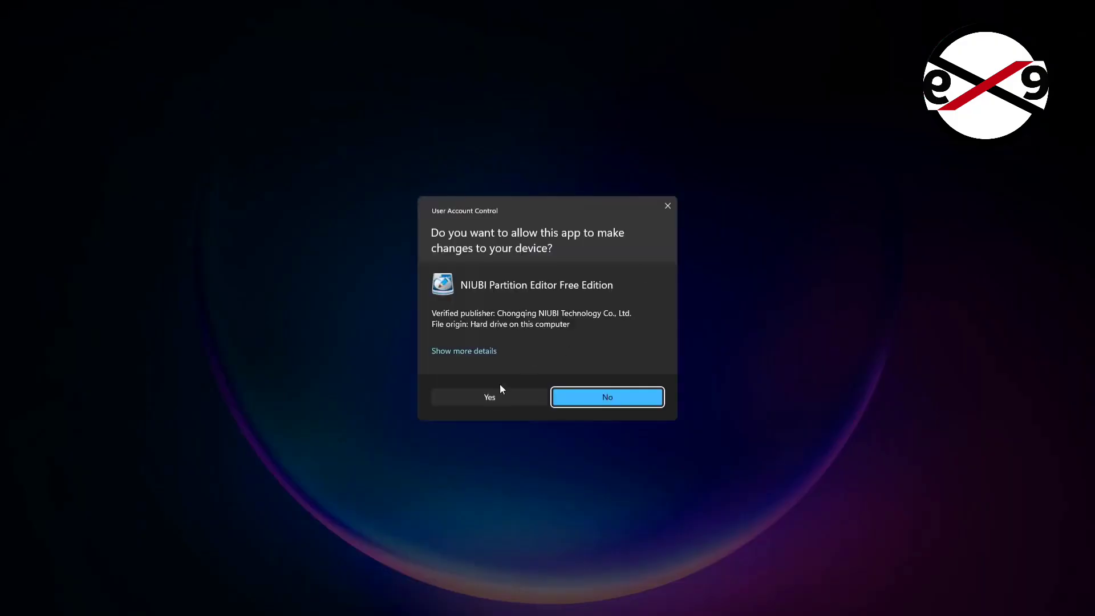
left_click(499, 399)
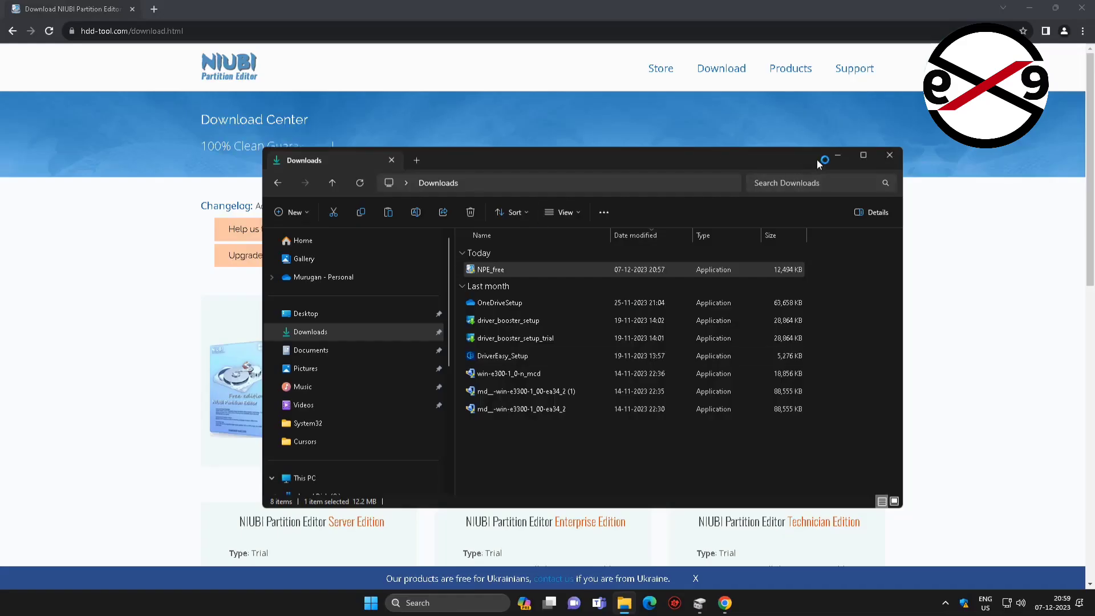
Install NIUBI Partition Editor Free Edition V9.9.0 in the default folder, minimize the other windows, and finish setup with the program set to run.
left_click(612, 391)
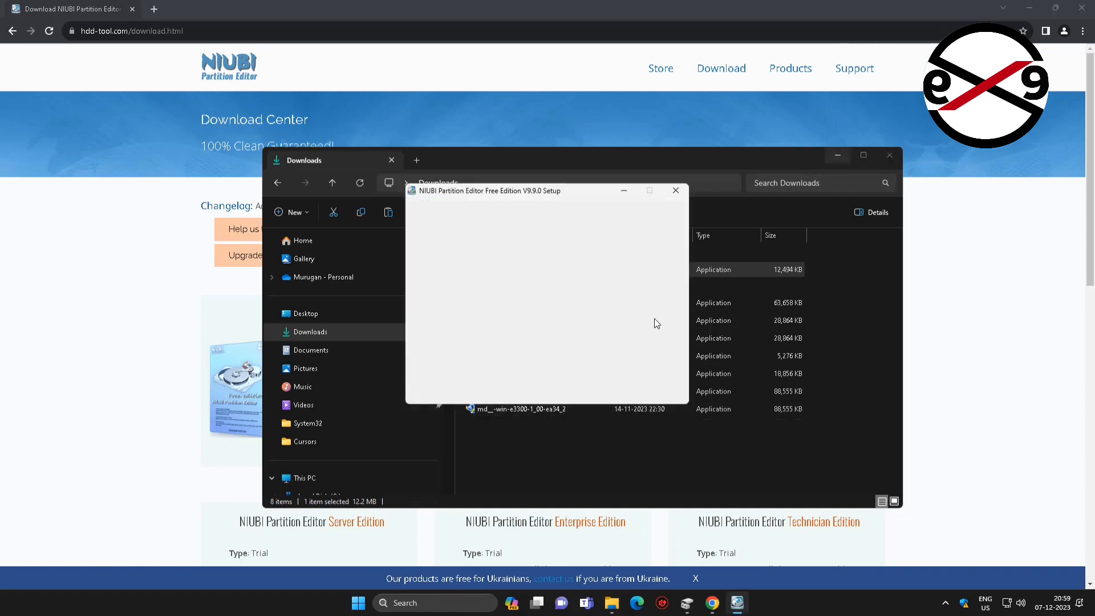
left_click(840, 155)
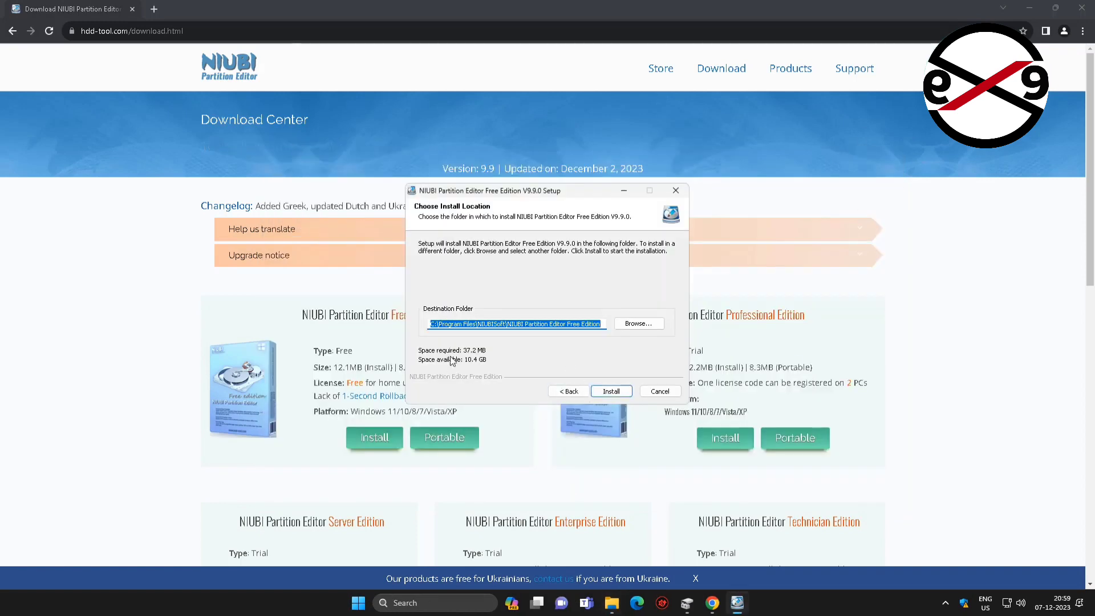
left_click(599, 390)
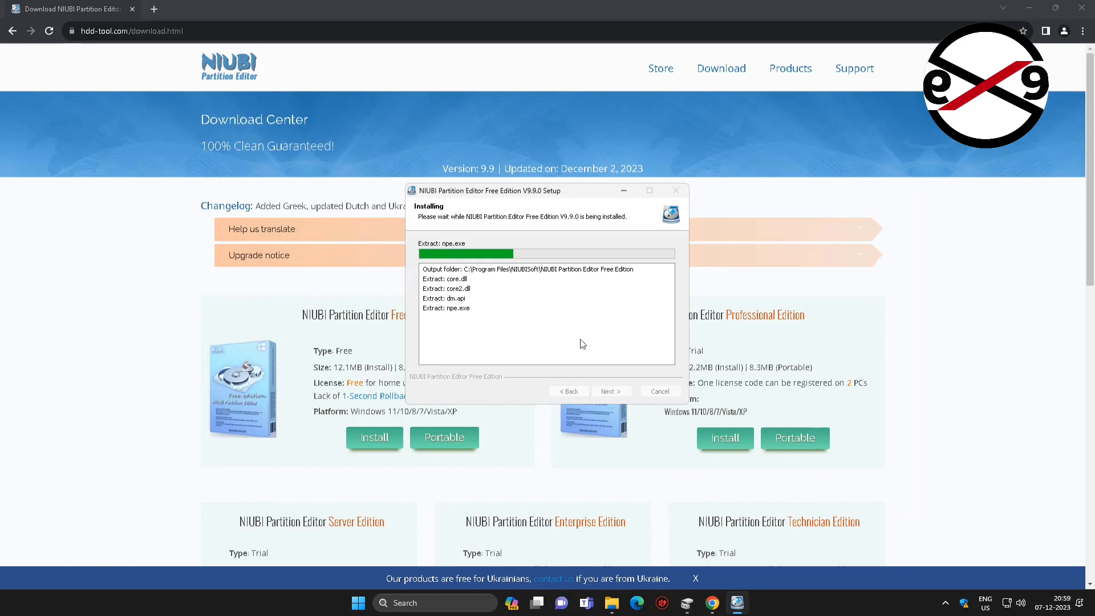
left_click(1030, 8)
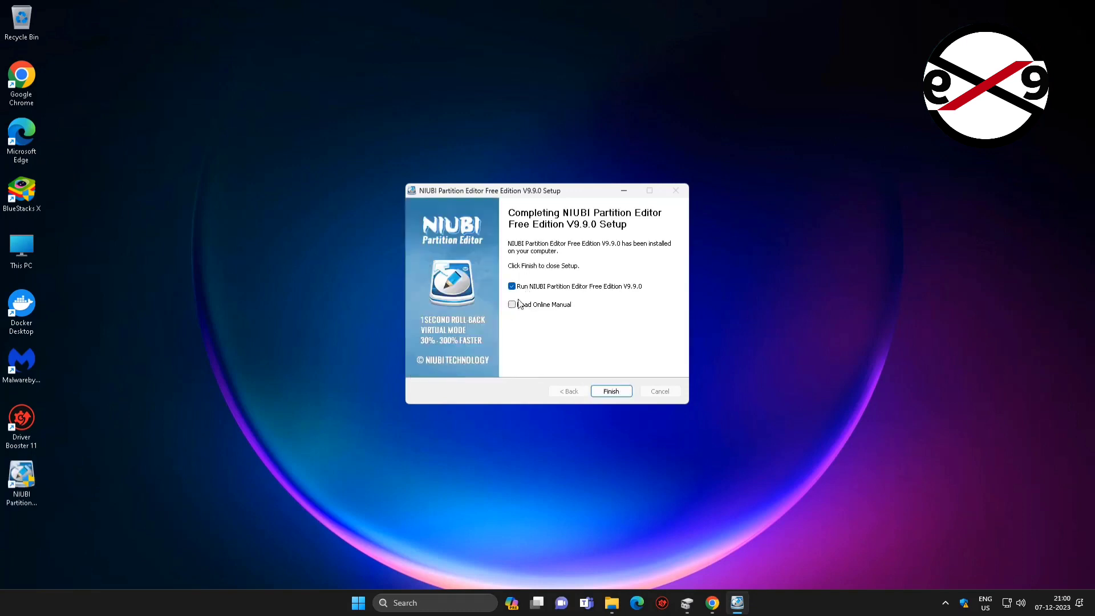
left_click(606, 393)
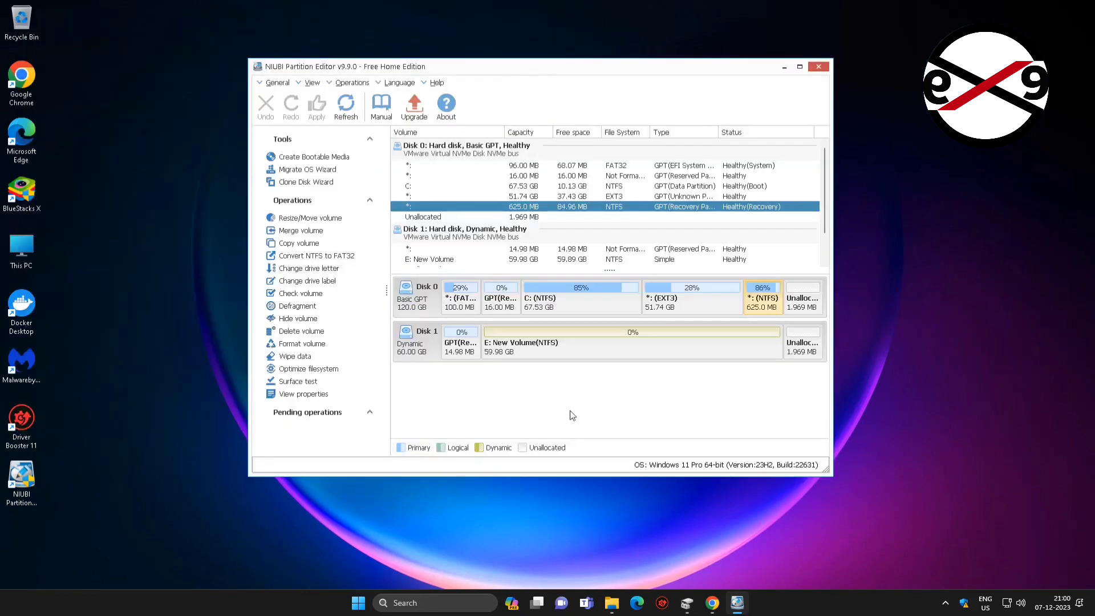
Convert dynamic Disk 1 to a basic disk in NIUBI Partition Editor and apply the pending operation.
left_click(410, 351)
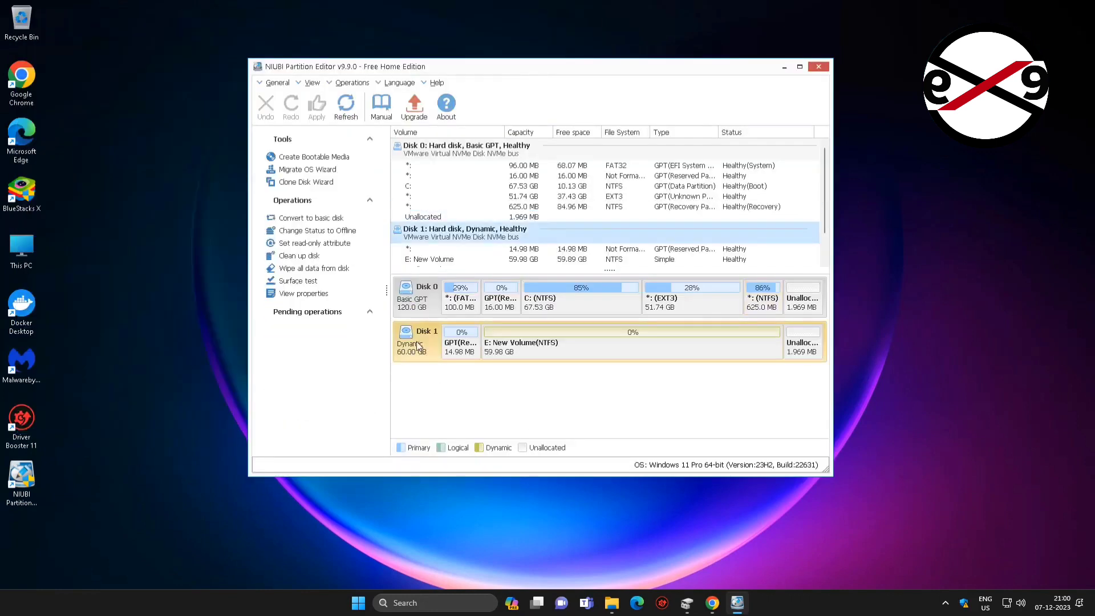
right_click(405, 344)
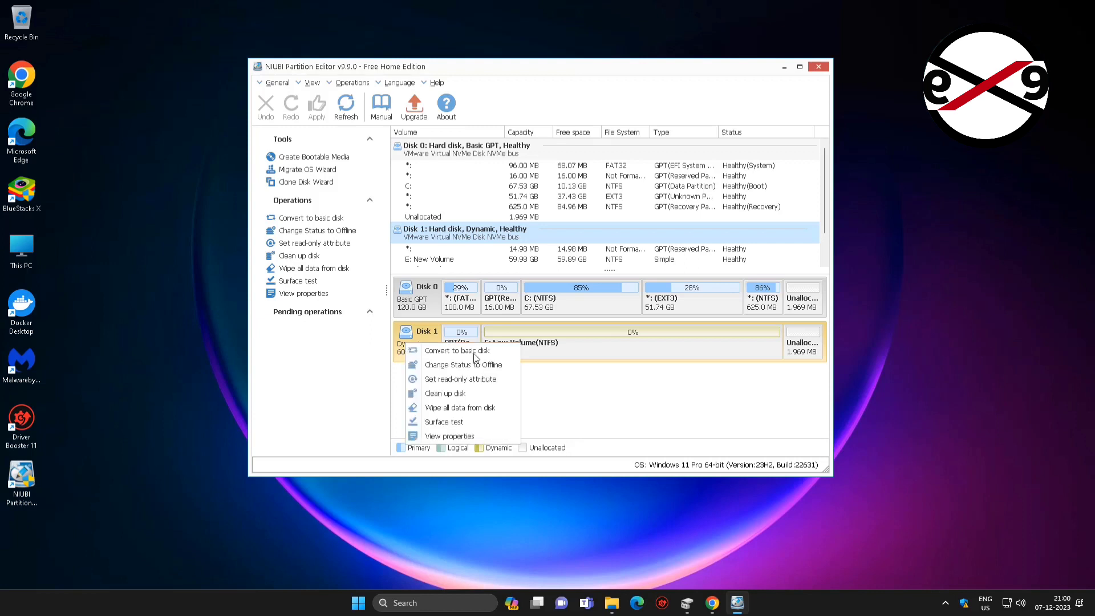
left_click(453, 352)
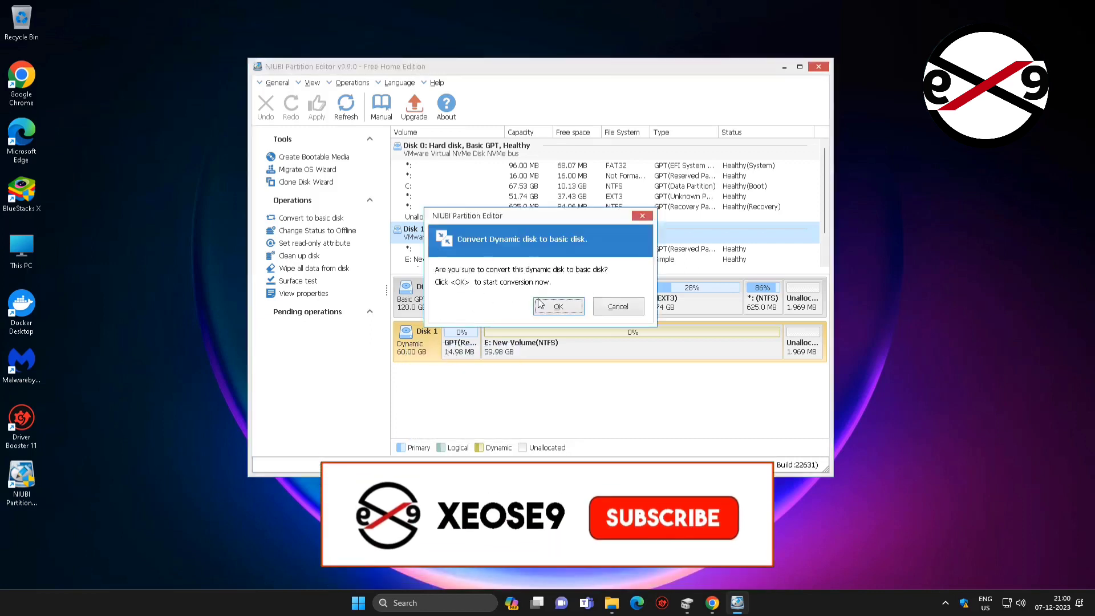
left_click(571, 309)
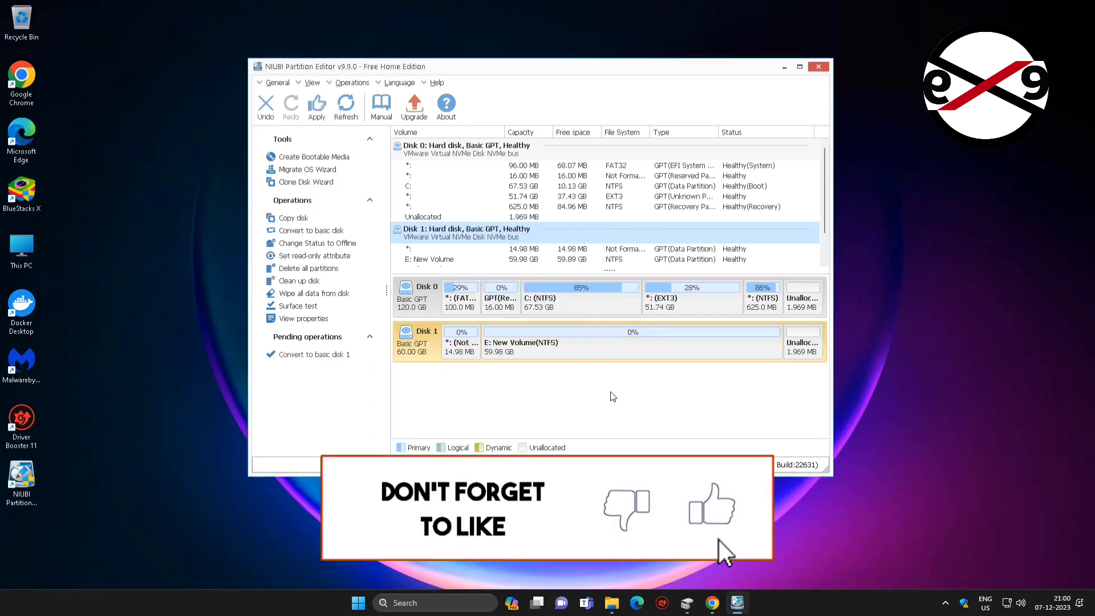
left_click(312, 109)
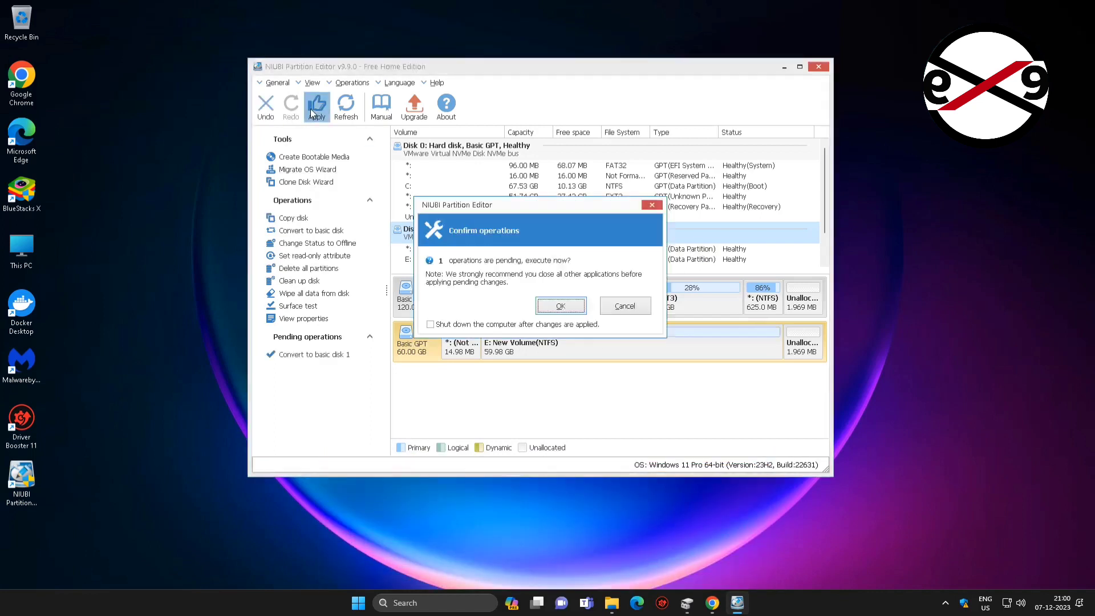
left_click(562, 310)
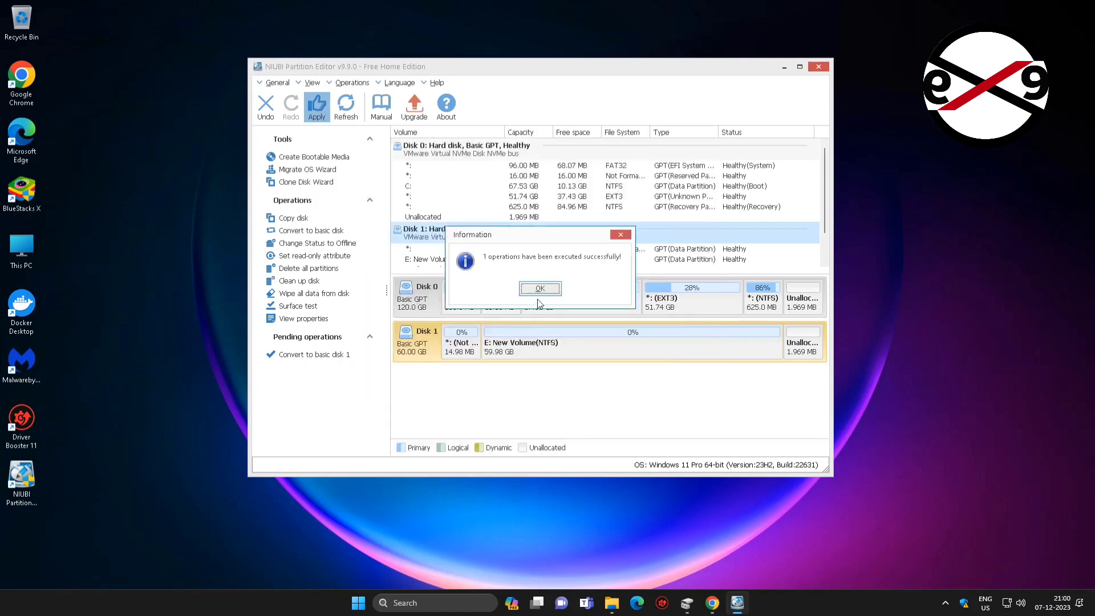
left_click(542, 290)
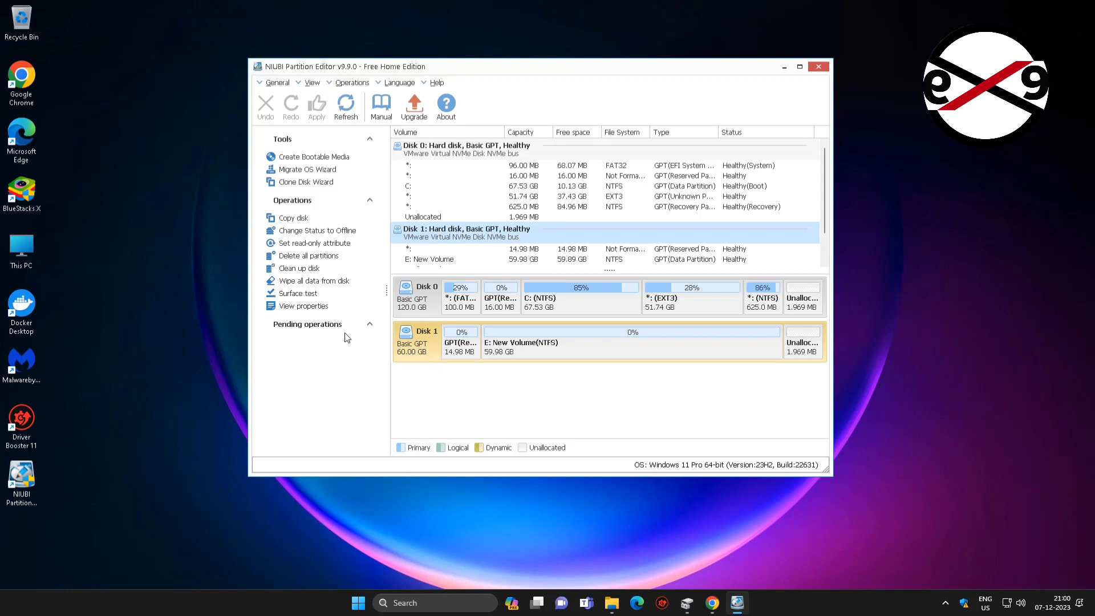
Close NIUBI Partition Editor and restore Disk Management to check whether Disk 1 is basic or dynamic.
left_click(820, 67)
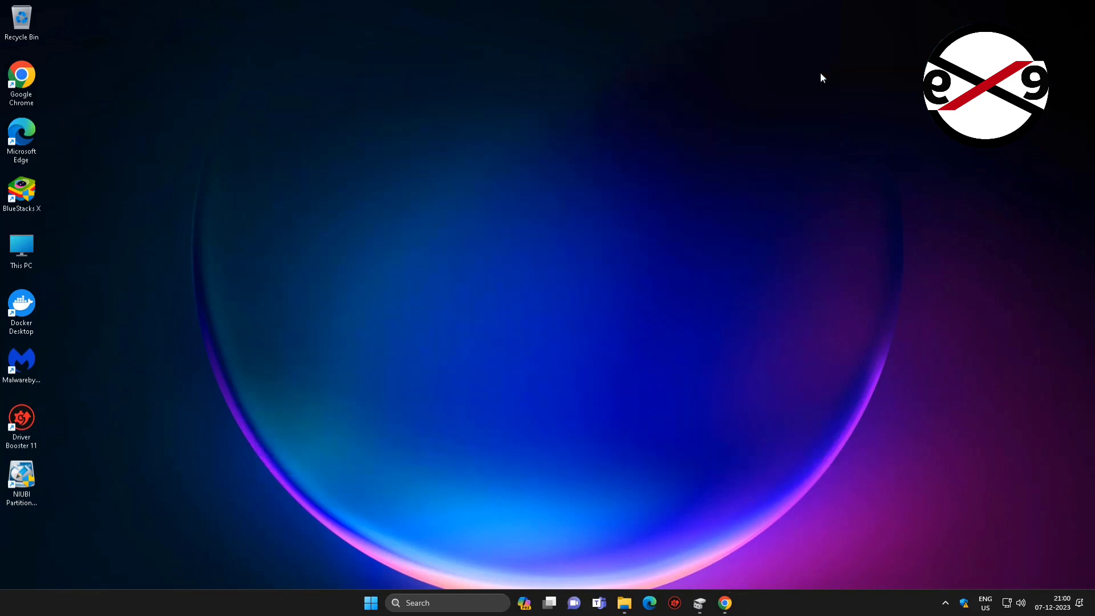
left_click(695, 609)
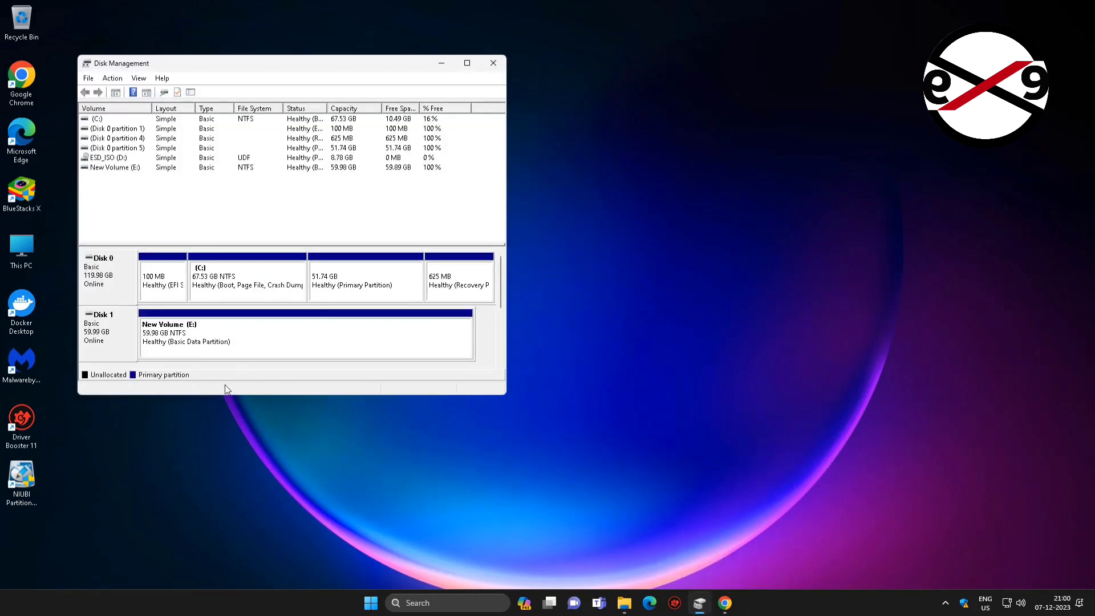